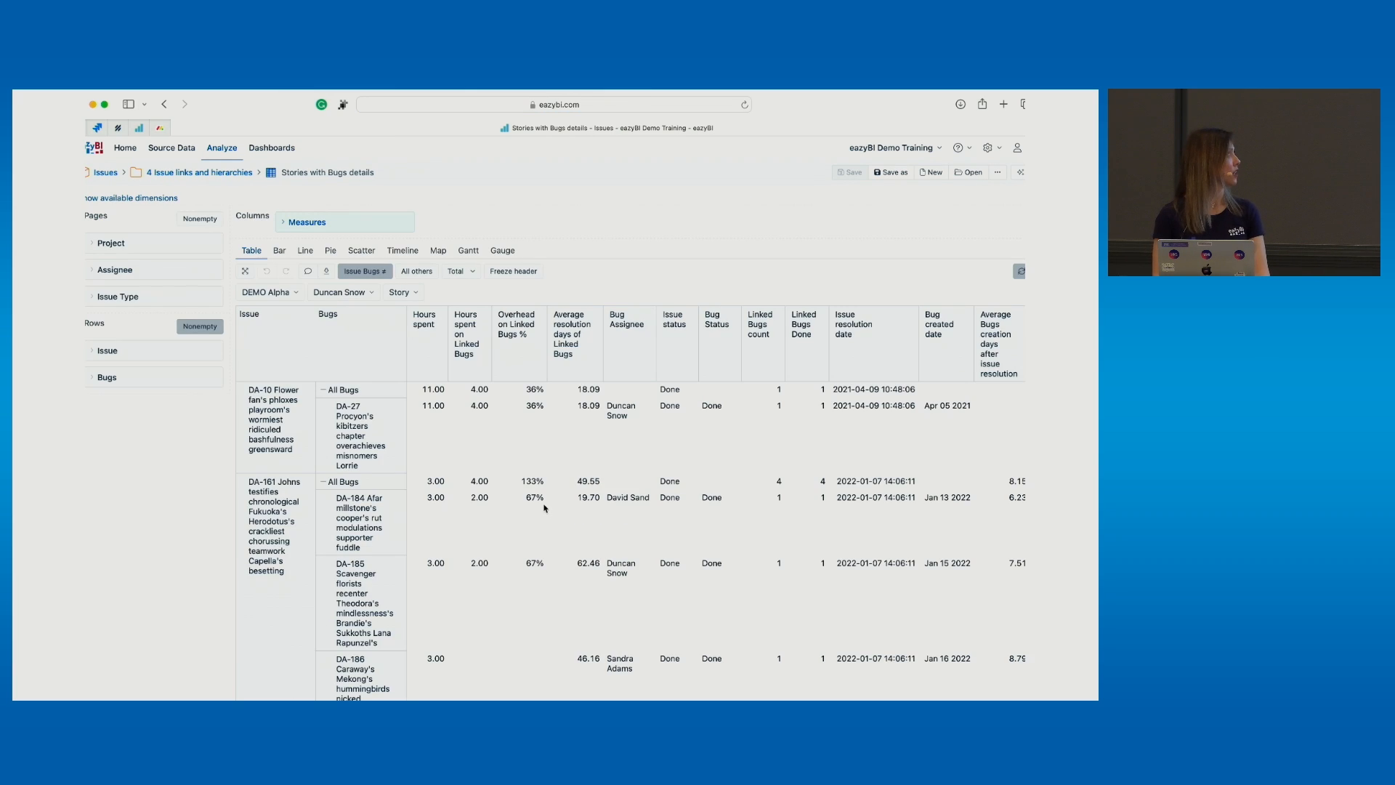
# Review the Linked Bugs count formula under Issue links and hierarchies, then cancel without changes
pyautogui.scroll(-1, 535, 418)
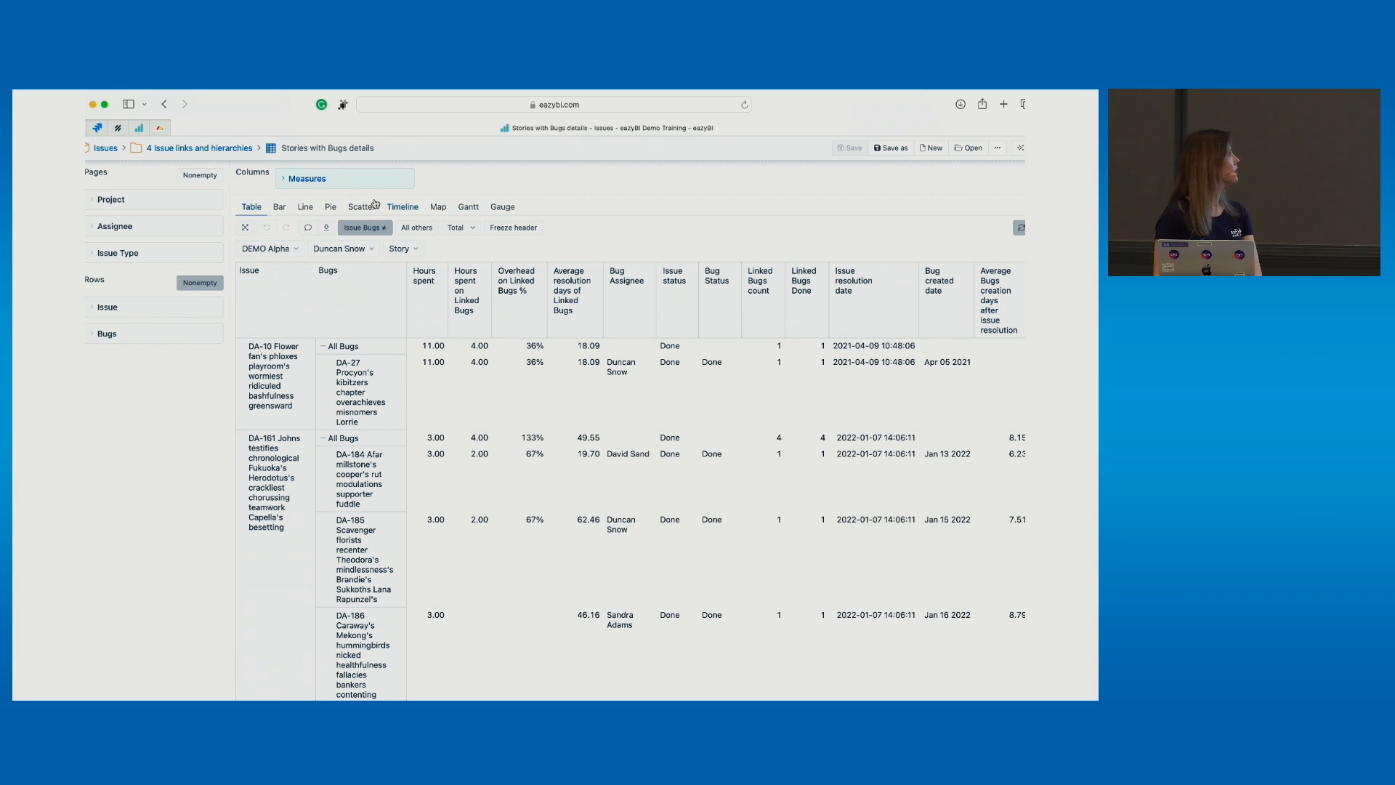
pyautogui.click(356, 181)
pyautogui.scroll(-12, 487, 456)
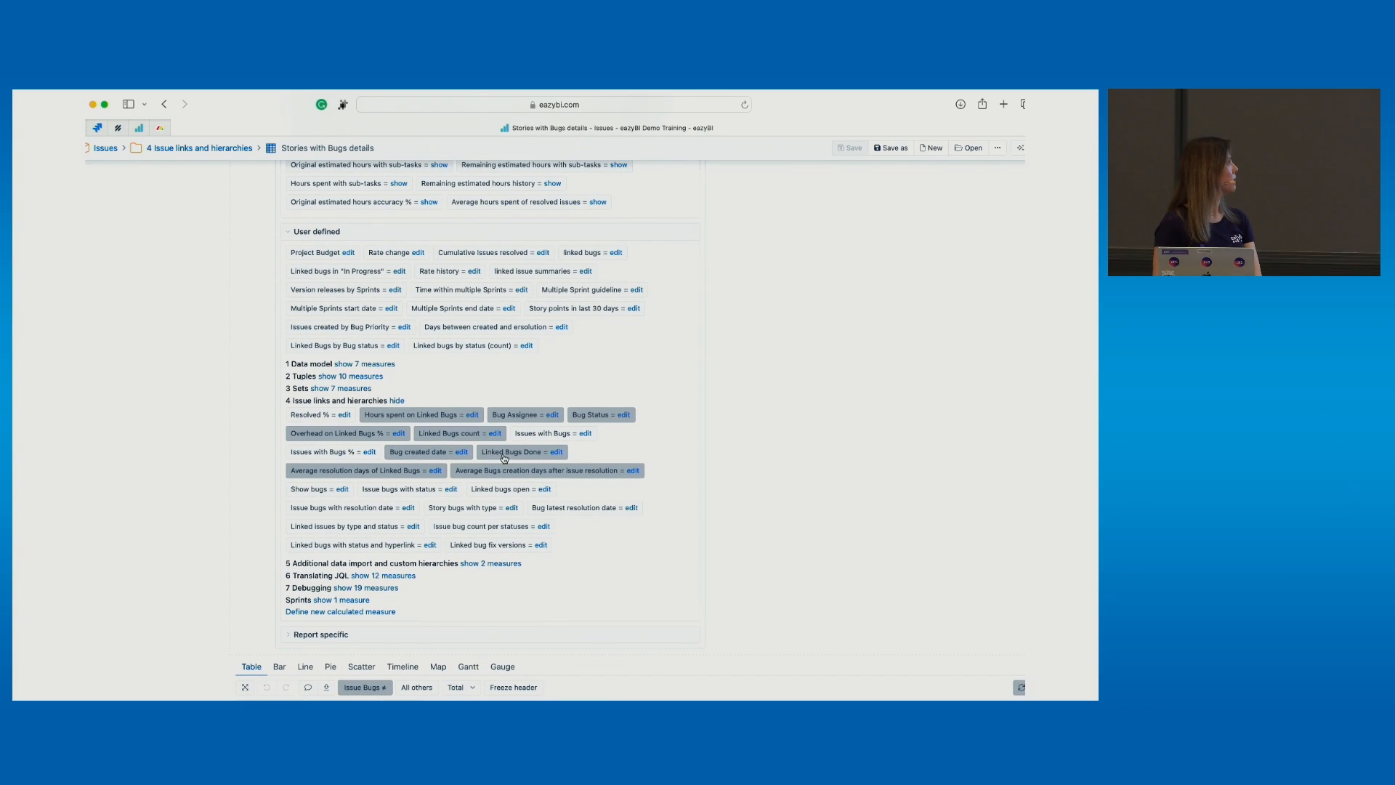
pyautogui.click(493, 436)
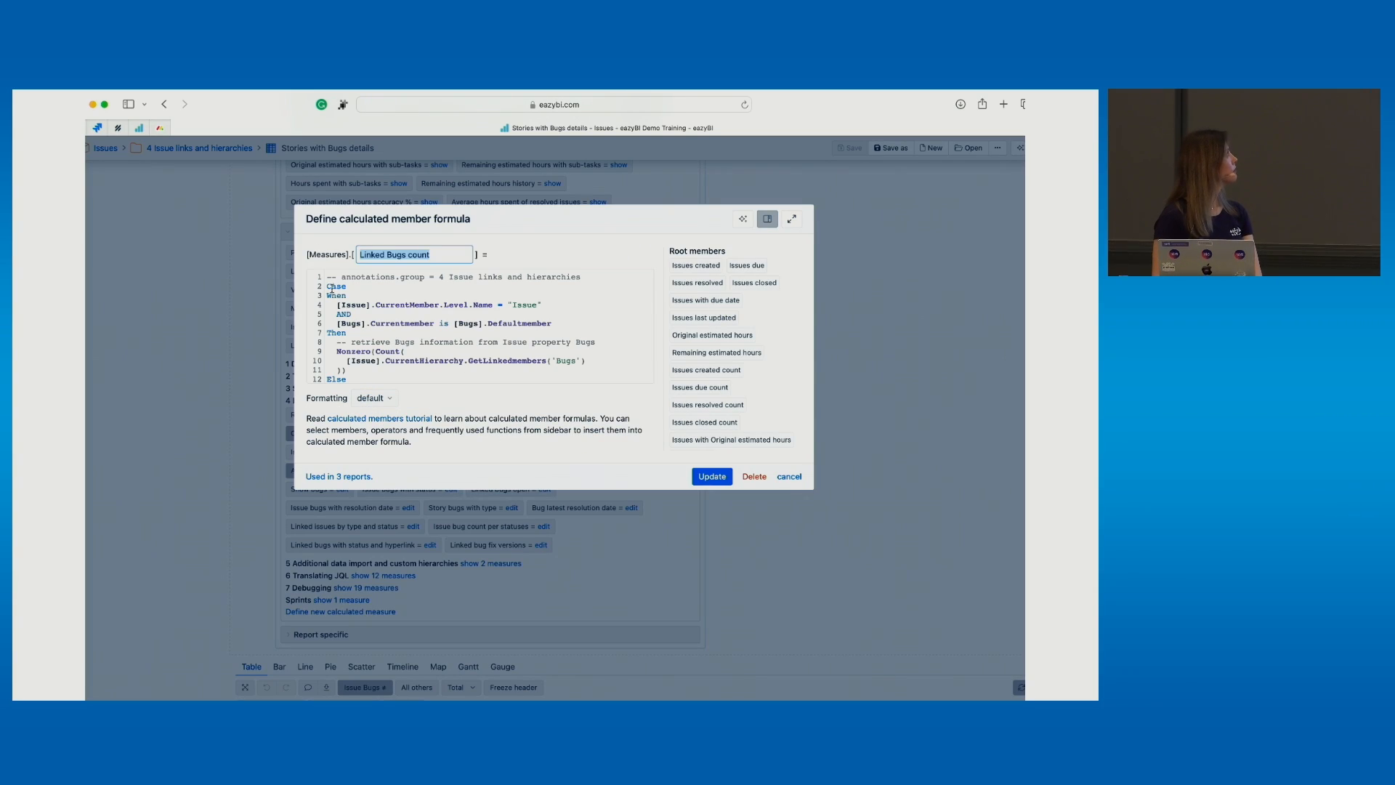
pyautogui.moveTo(329, 280); pyautogui.dragTo(405, 534)
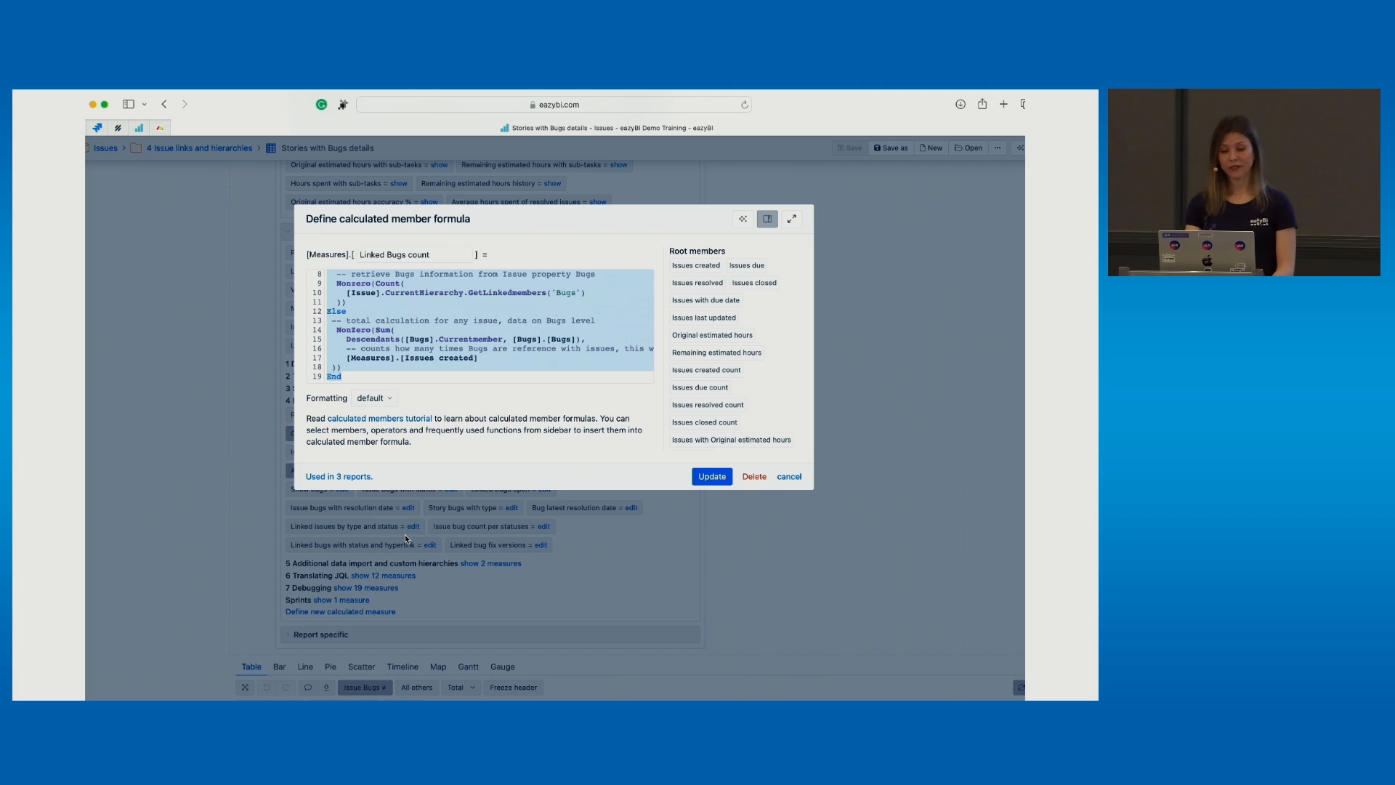
pyautogui.click(772, 475)
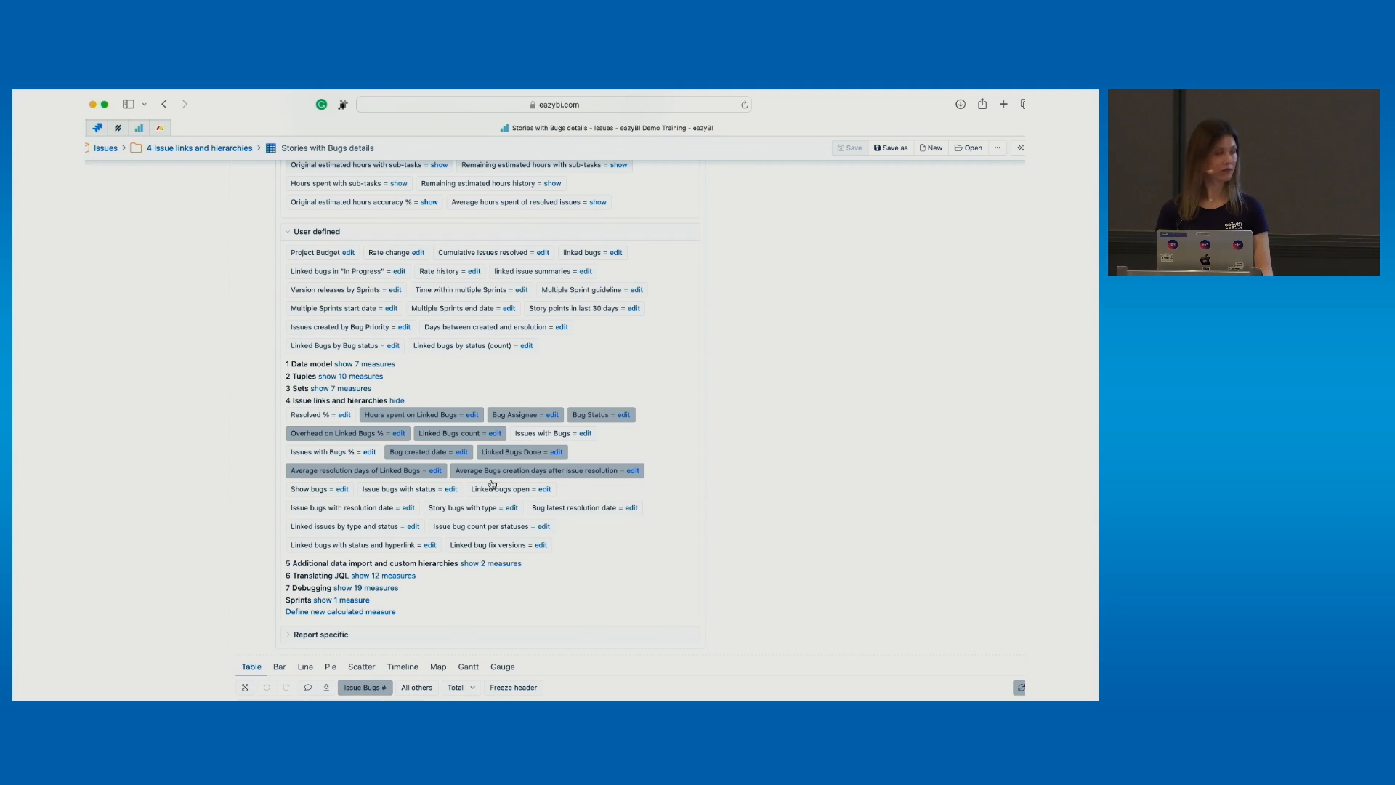
pyautogui.scroll(-4, 465, 510)
pyautogui.scroll(-4, 465, 510)
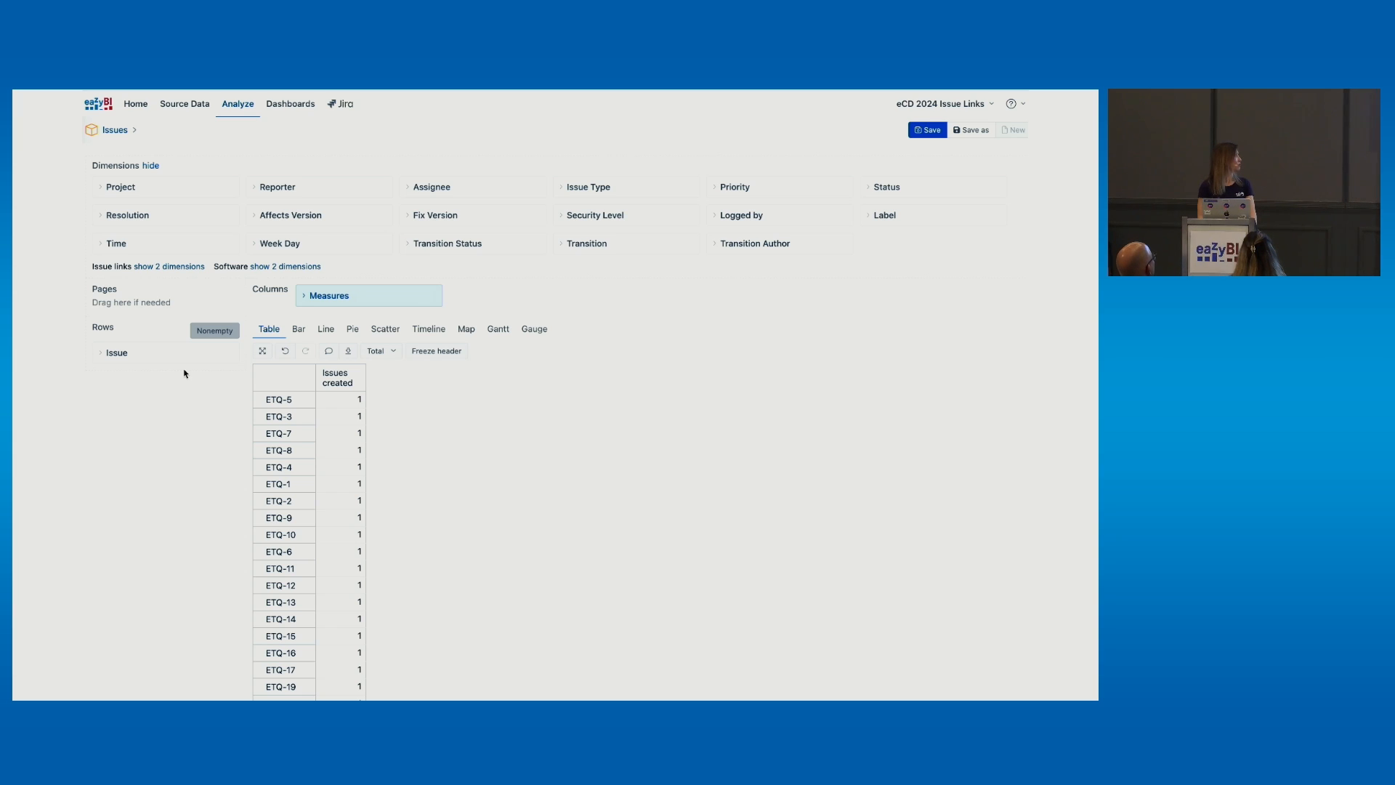
# Add the Issue Blocked issues and Issue Related Bugs measures as table columns
pyautogui.click(355, 296)
pyautogui.write('block')
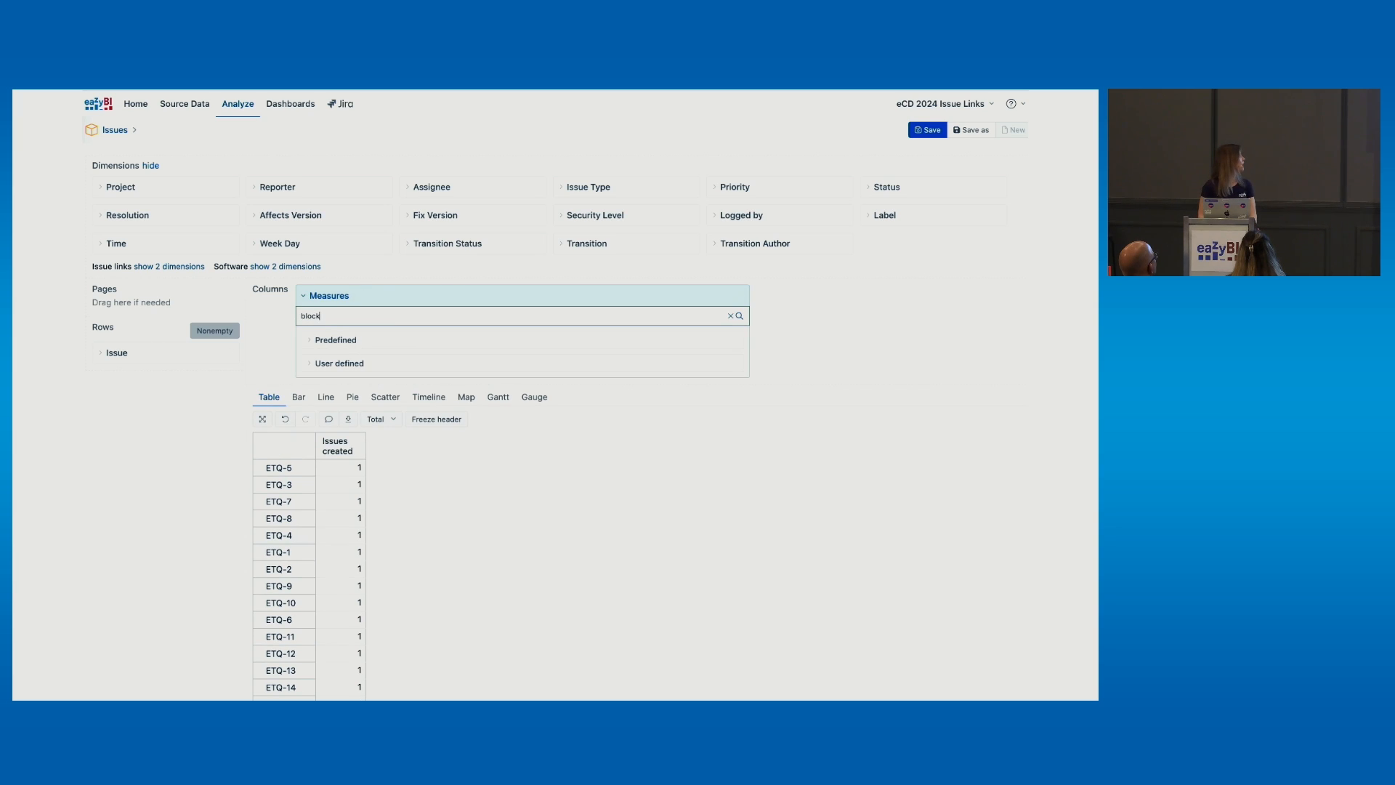
pyautogui.write('ed')
pyautogui.click(348, 377)
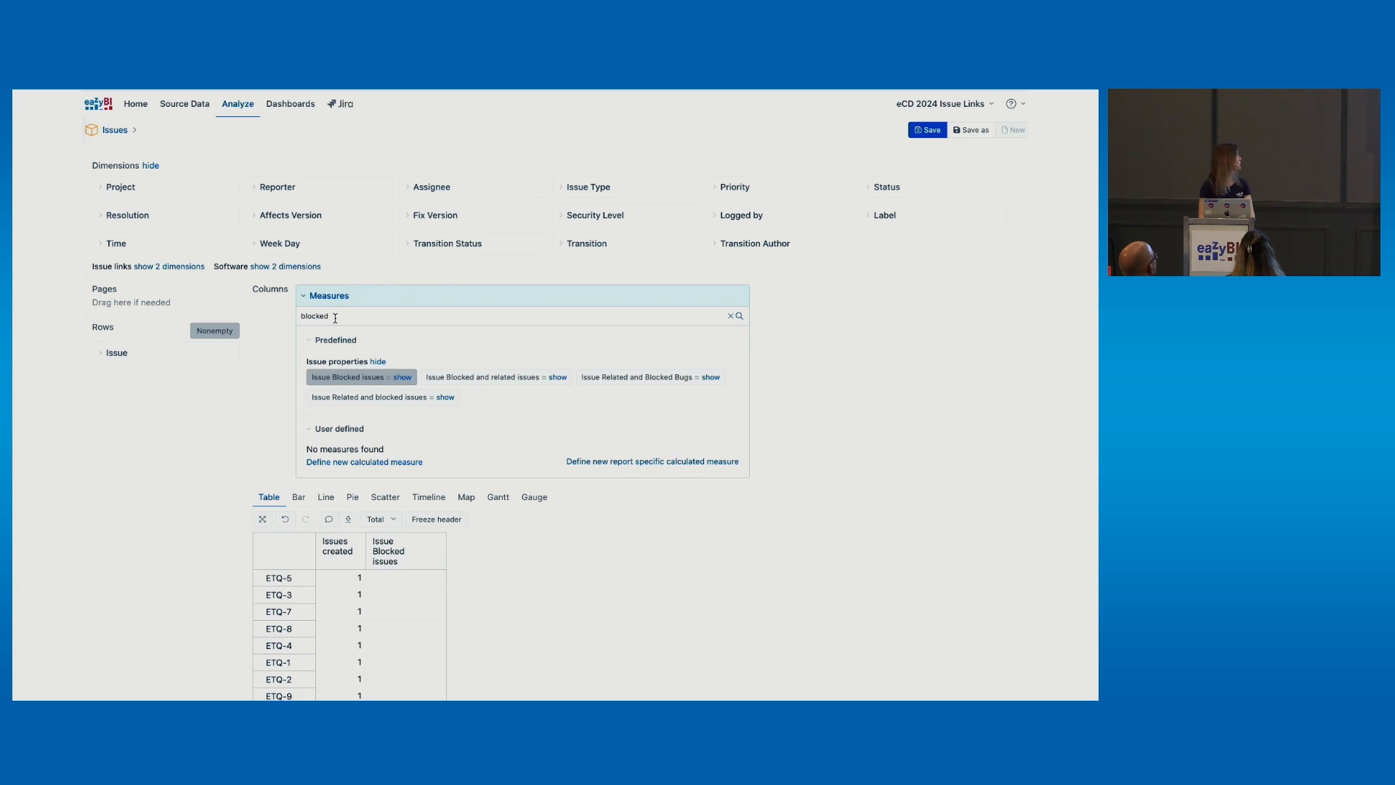
pyautogui.moveTo(330, 316); pyautogui.dragTo(283, 314)
pyautogui.write('bugs')
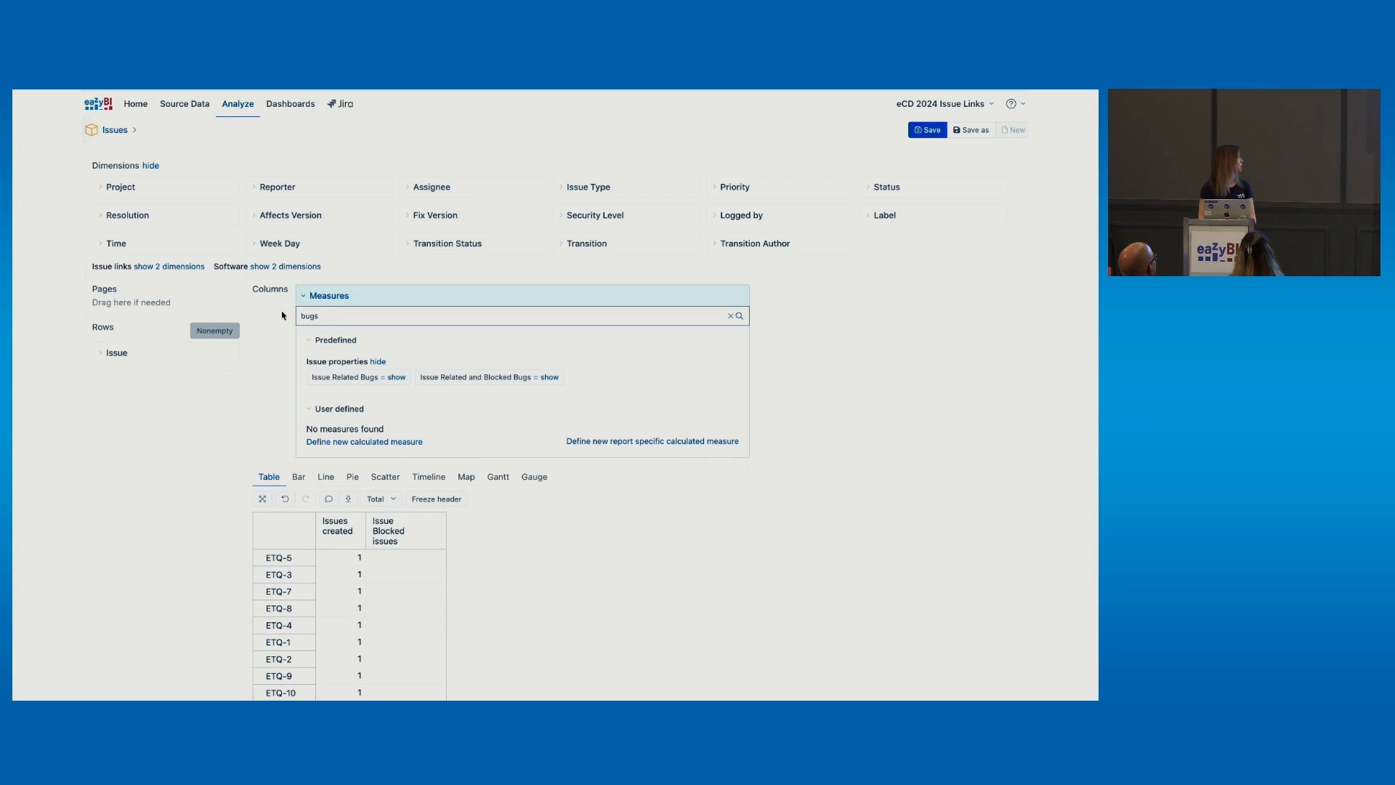
pyautogui.click(324, 375)
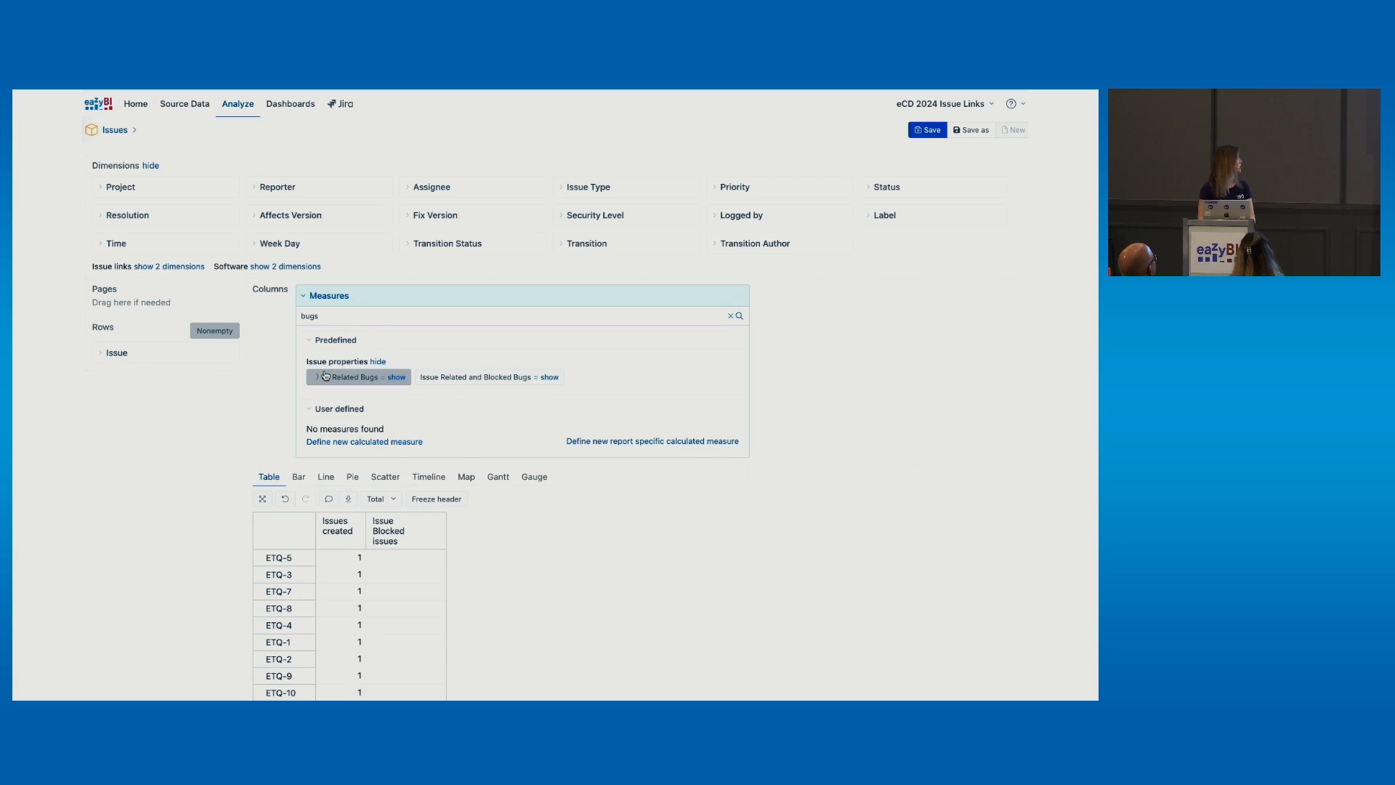
pyautogui.click(363, 295)
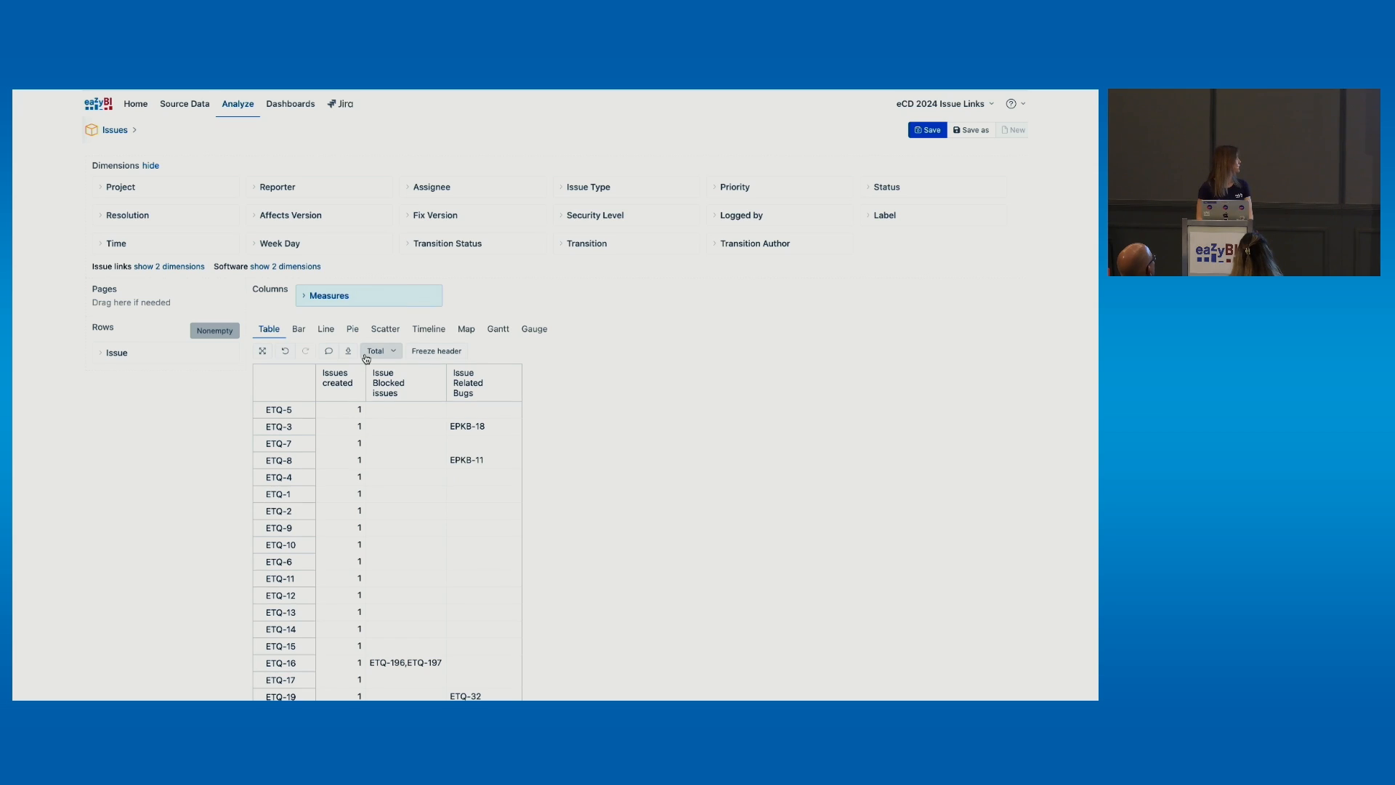
pyautogui.scroll(-2, 366, 358)
pyautogui.scroll(-5, 366, 358)
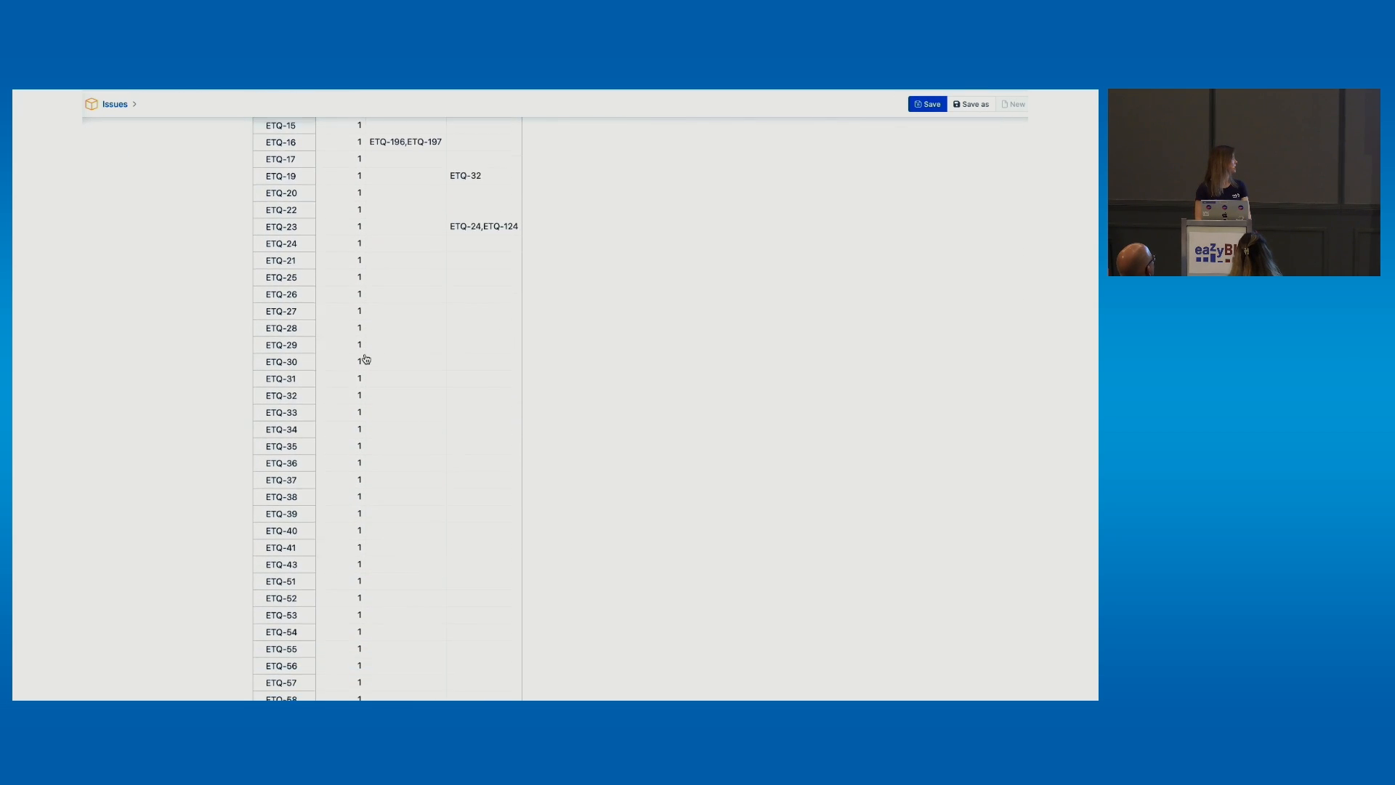
pyautogui.scroll(5, 366, 360)
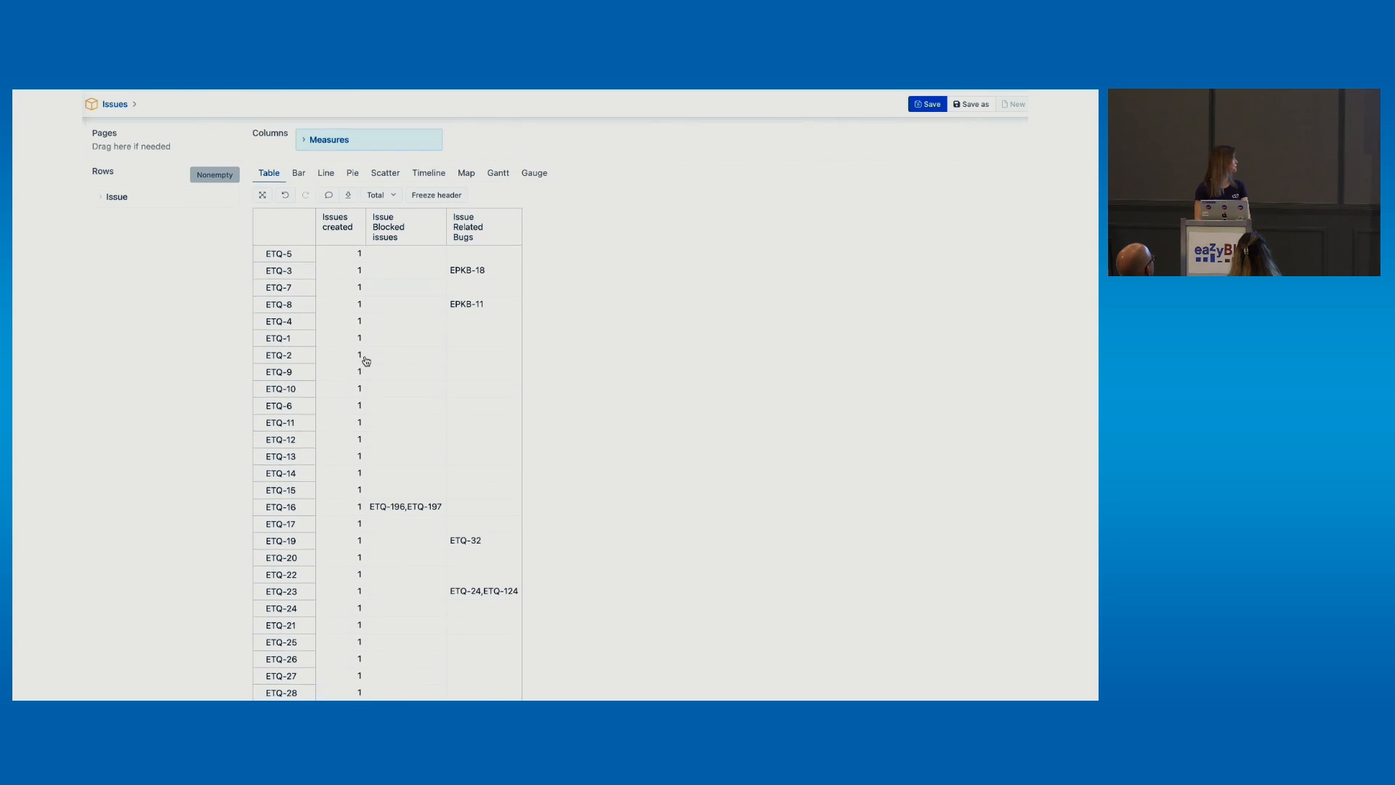
# Limit the report rows to bookmarked issue ETQ-205 Master eazyBI, then view it in Jira
pyautogui.click(137, 204)
pyautogui.click(139, 224)
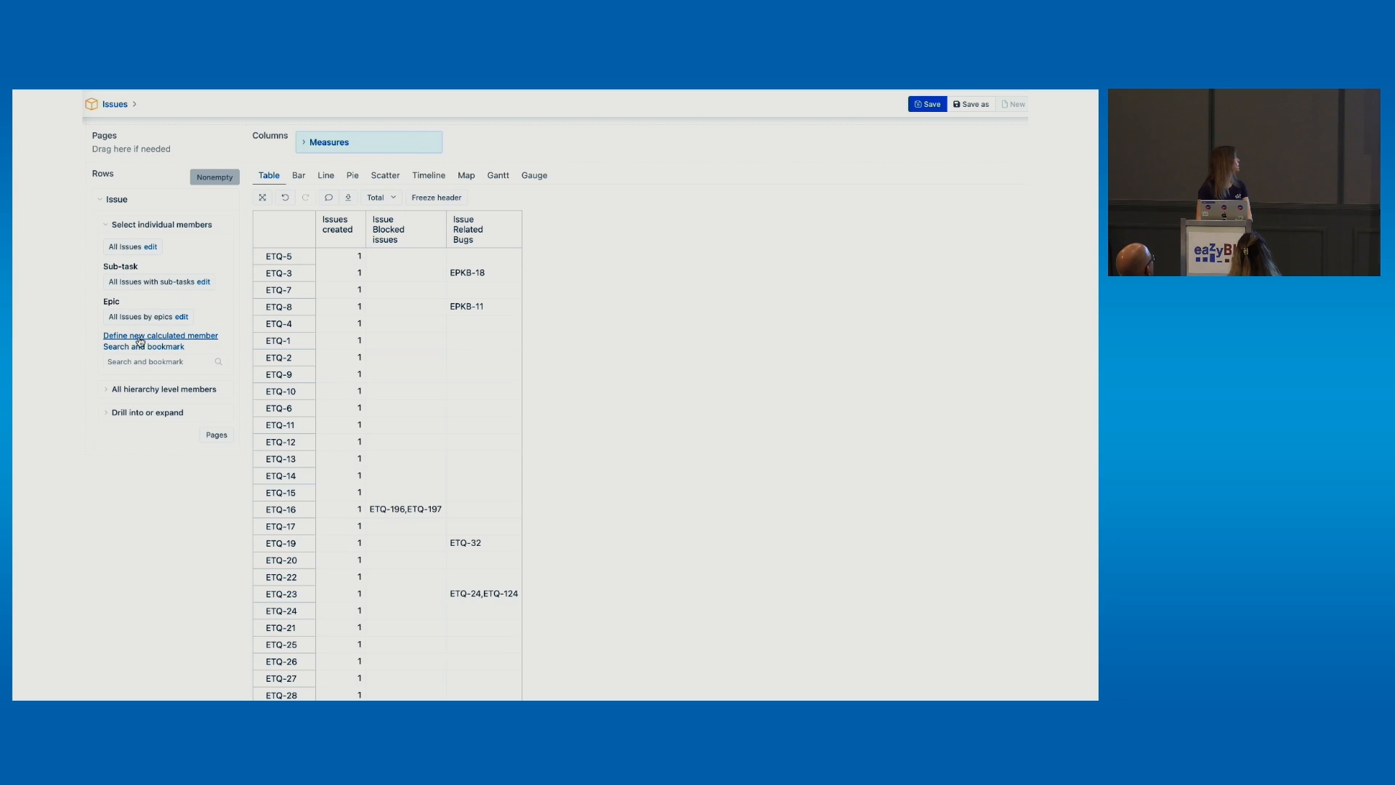
pyautogui.click(140, 362)
pyautogui.write('205')
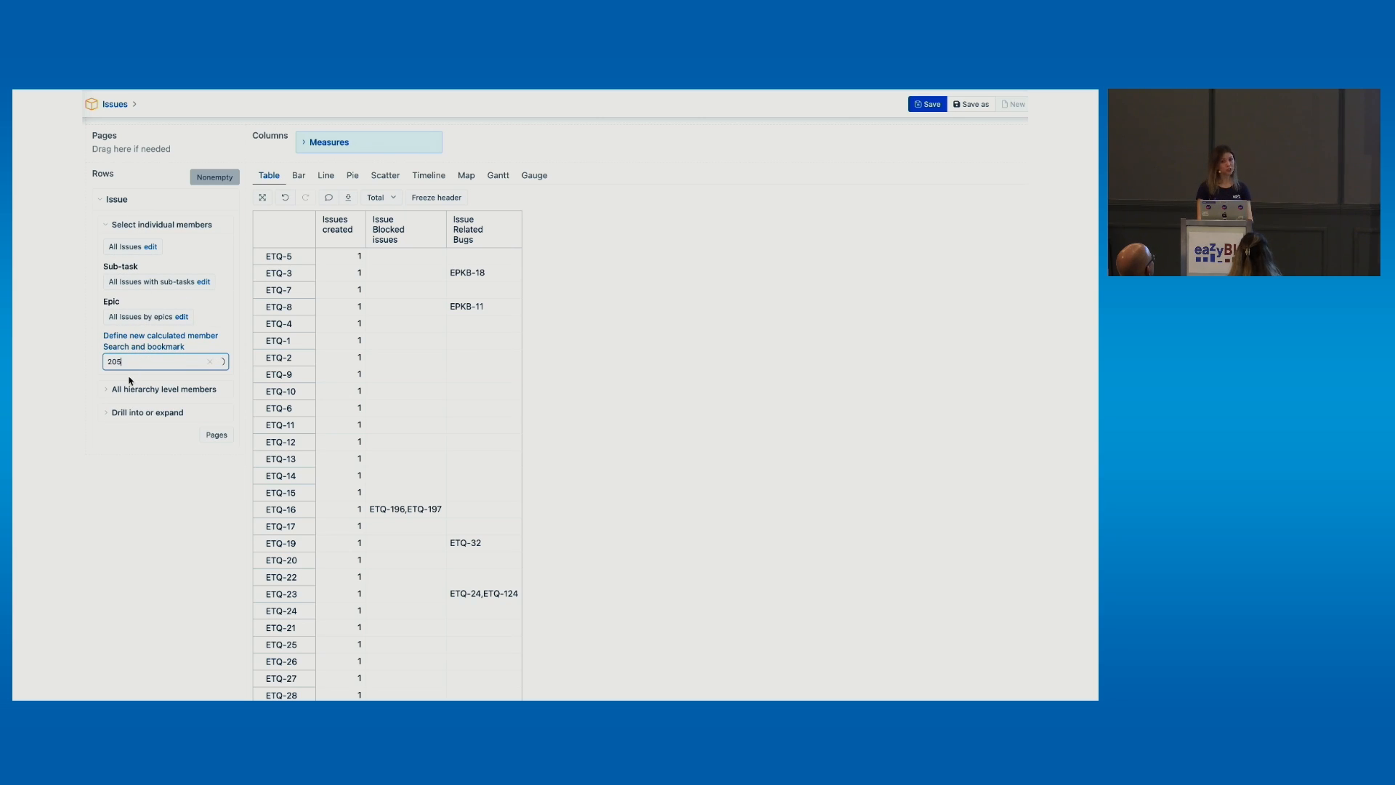
pyautogui.click(142, 380)
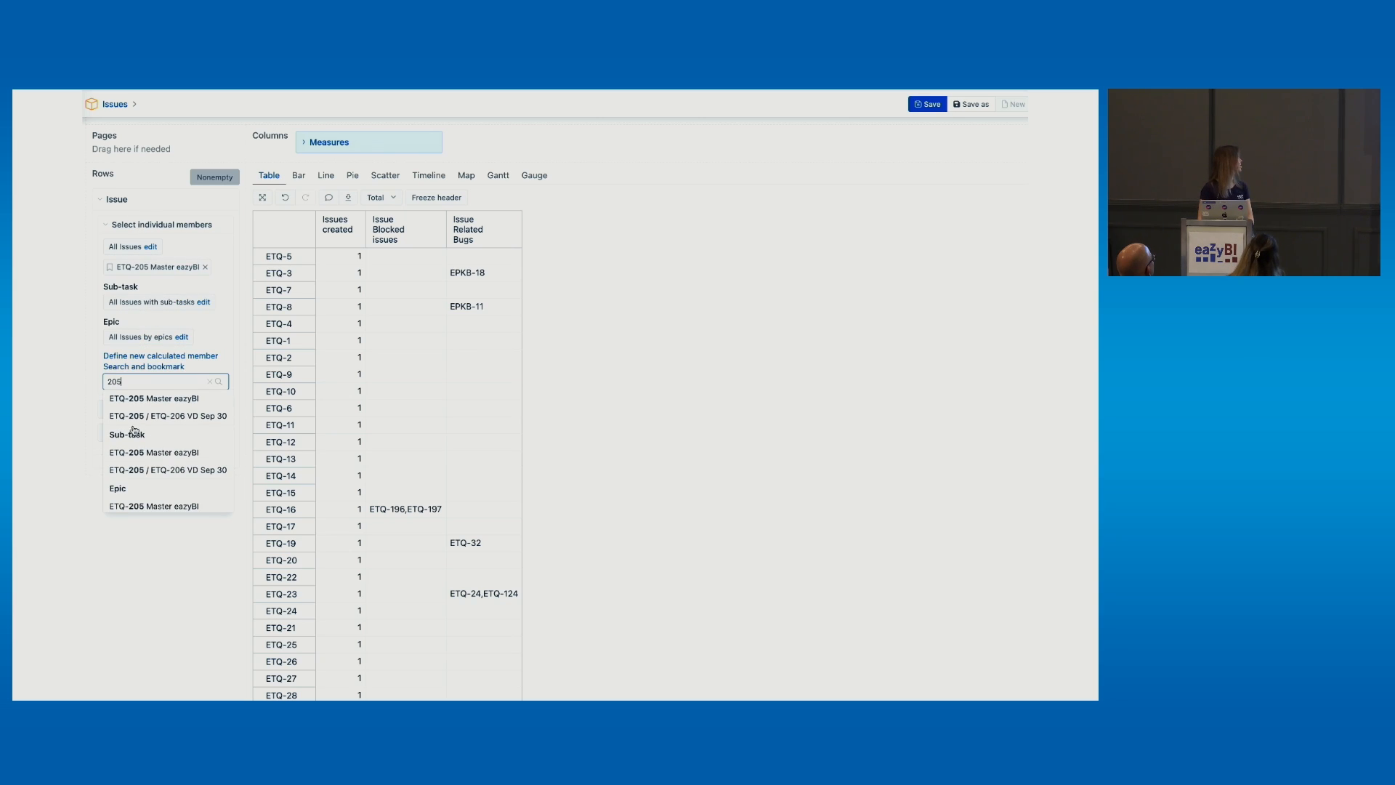
pyautogui.click(159, 267)
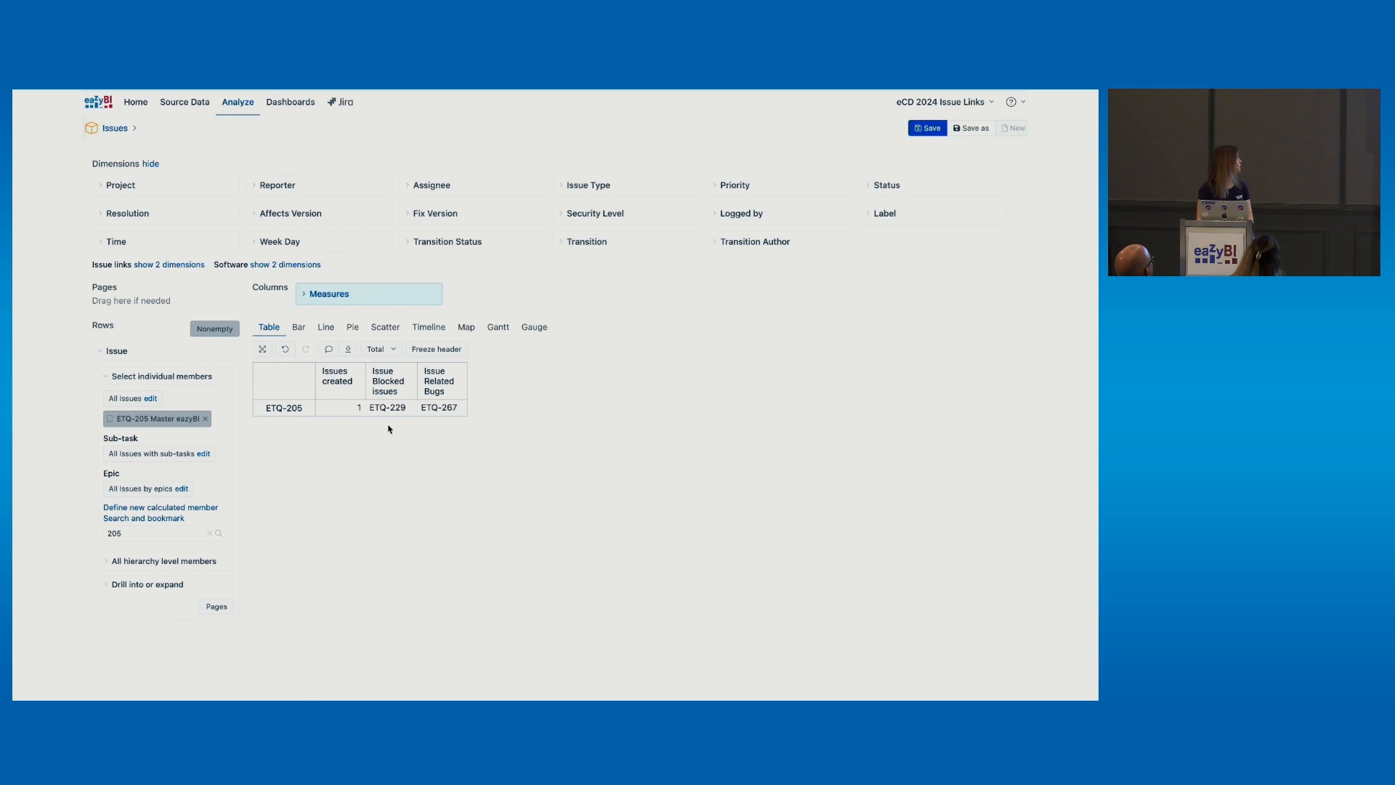
pyautogui.click(342, 91)
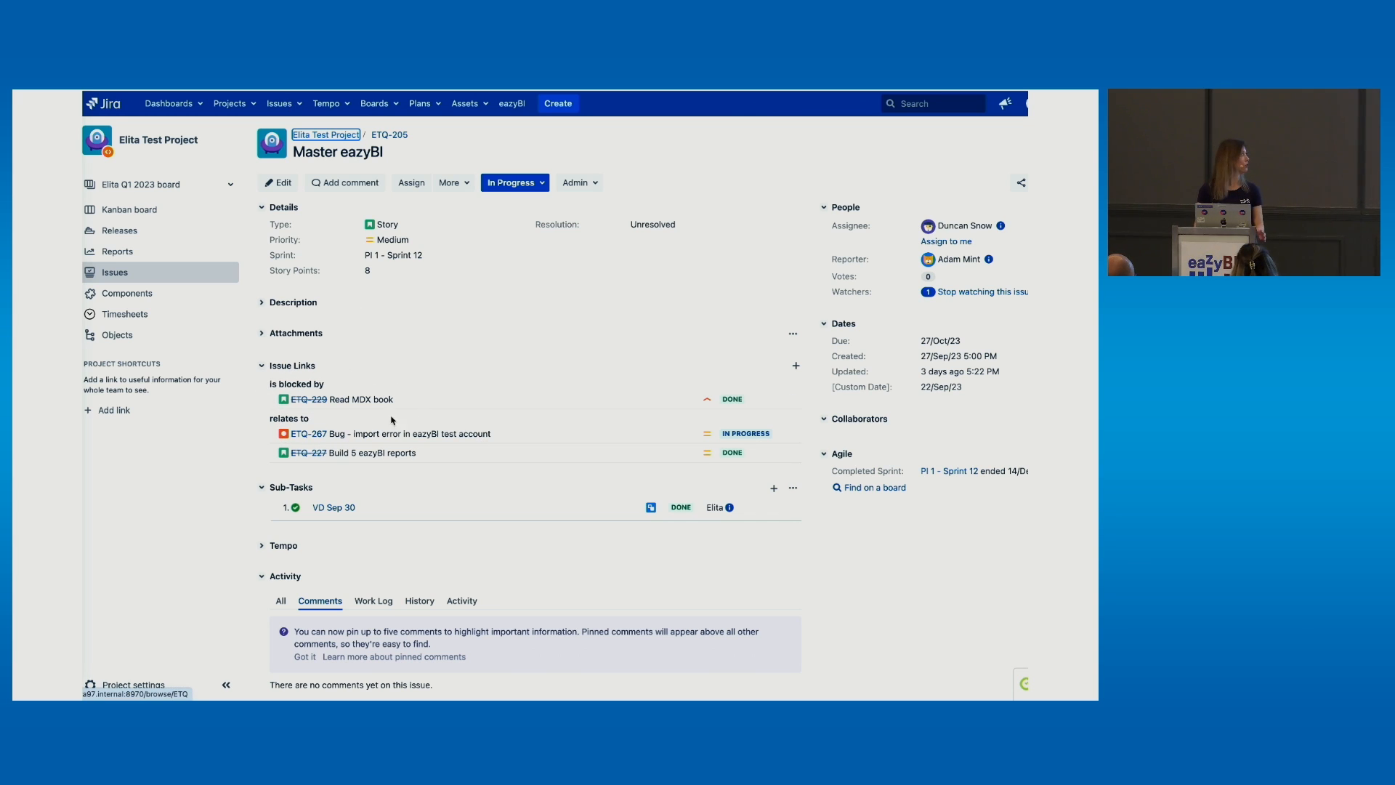
# Return from the ETQ-205 Jira page to the eazyBI report
pyautogui.click(305, 91)
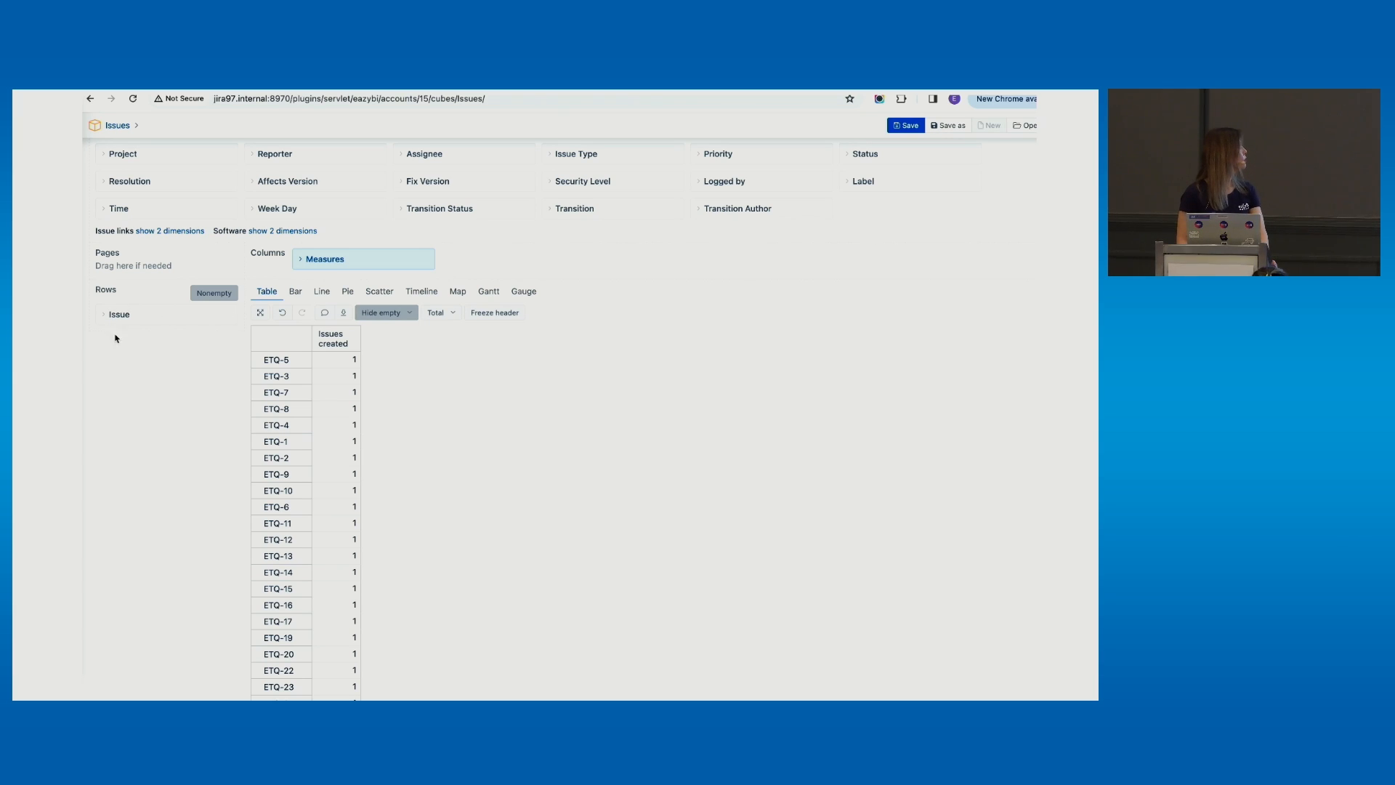
# Add the Issue Related Bugs column, then switch to the Stories with Bugs details report
pyautogui.click(347, 259)
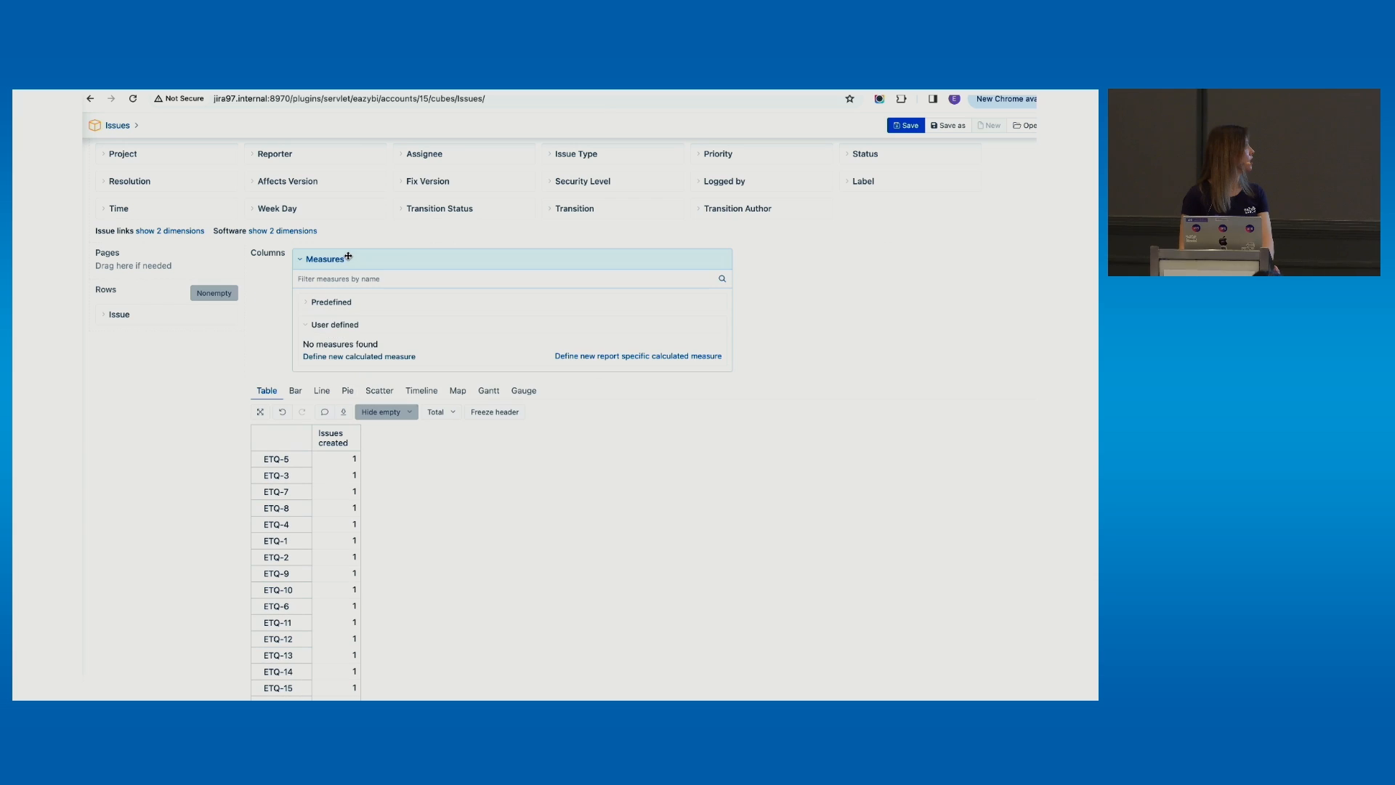
pyautogui.click(345, 278)
pyautogui.write('bugs')
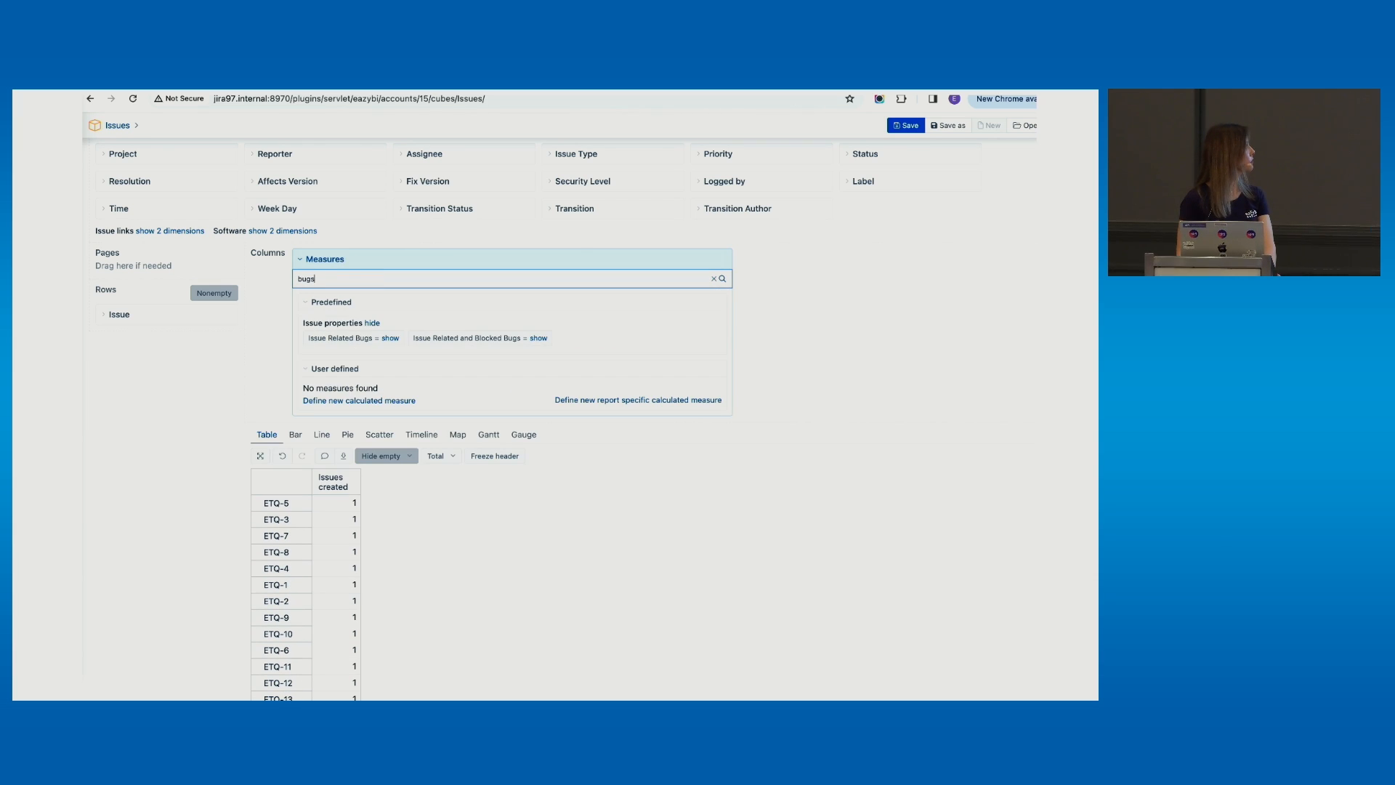
pyautogui.click(338, 338)
pyautogui.click(346, 260)
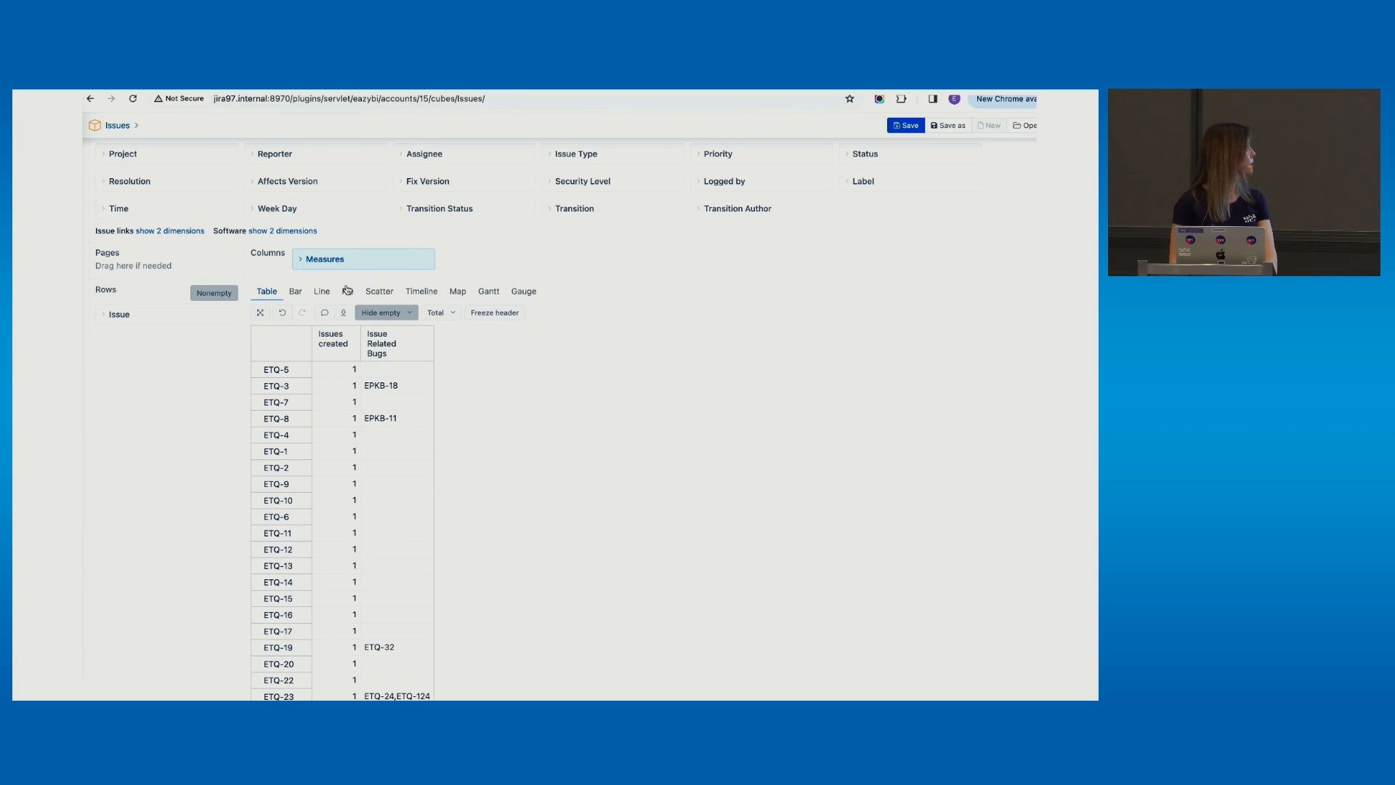
pyautogui.scroll(-1, 372, 504)
pyautogui.scroll(1, 372, 504)
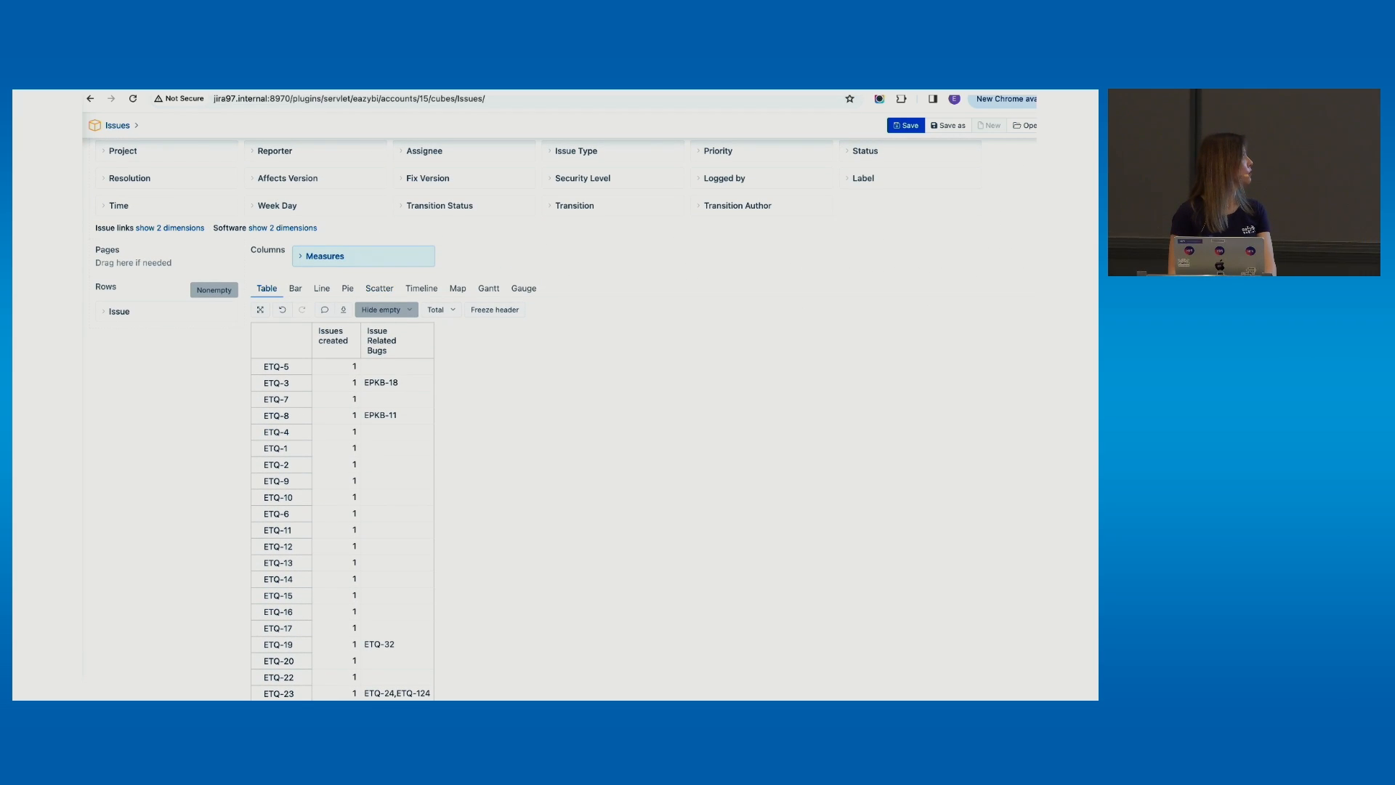
pyautogui.hotkey('ctrl', 'Tab')
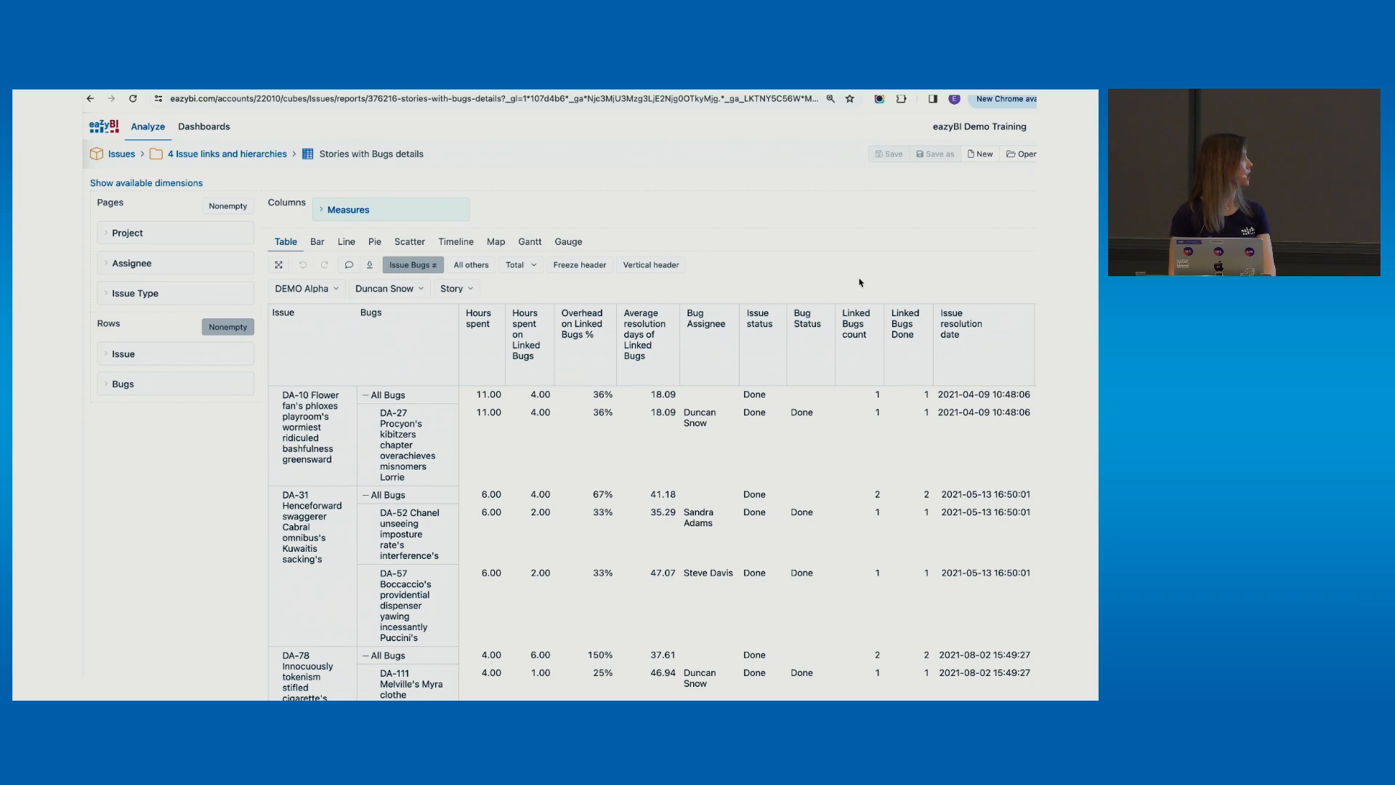
# Copy the Linked Bugs count formula from the sample report and open the Issues report's measures
pyautogui.click(381, 216)
pyautogui.scroll(-5, 437, 376)
pyautogui.scroll(-10, 437, 377)
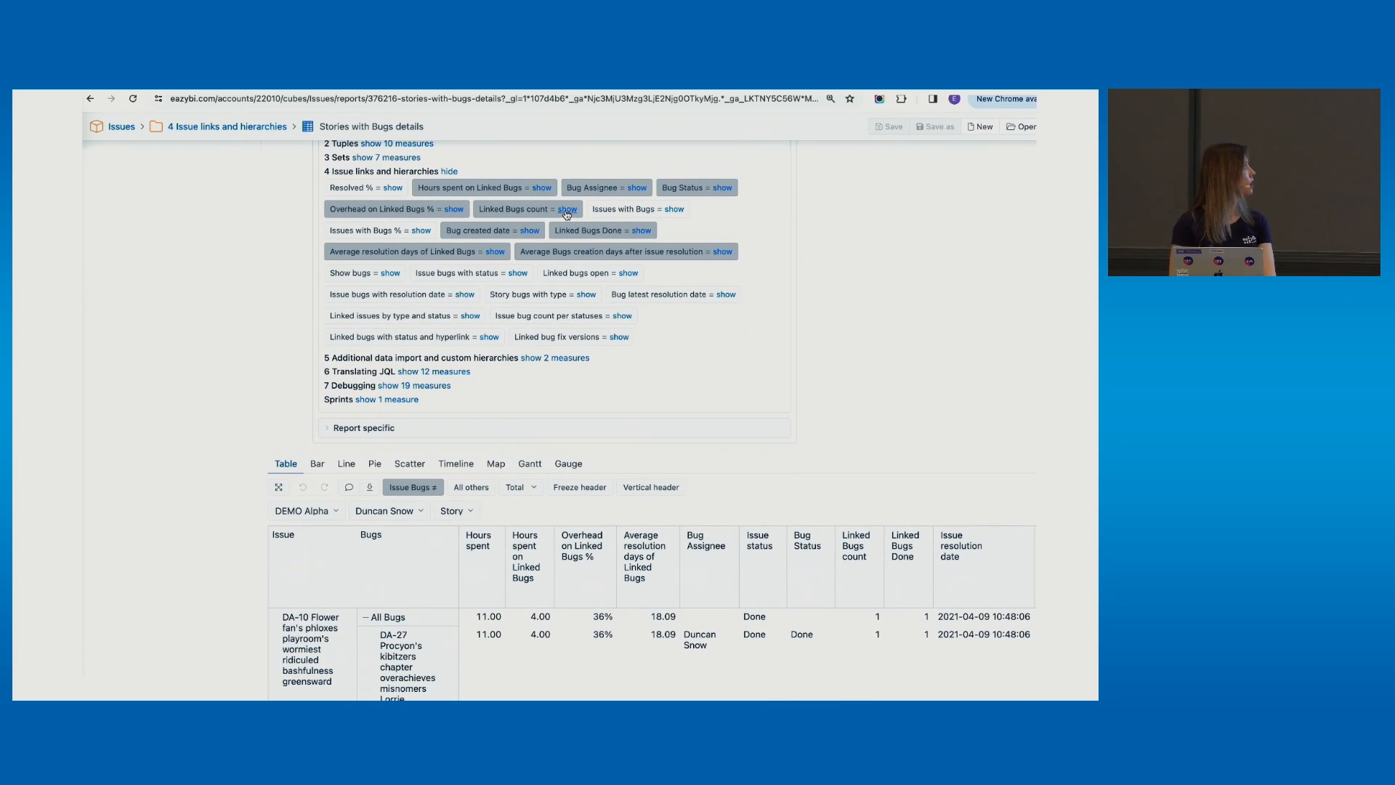
pyautogui.click(567, 209)
pyautogui.moveTo(328, 269); pyautogui.dragTo(348, 436)
pyautogui.hotkey('ctrl', 'c')
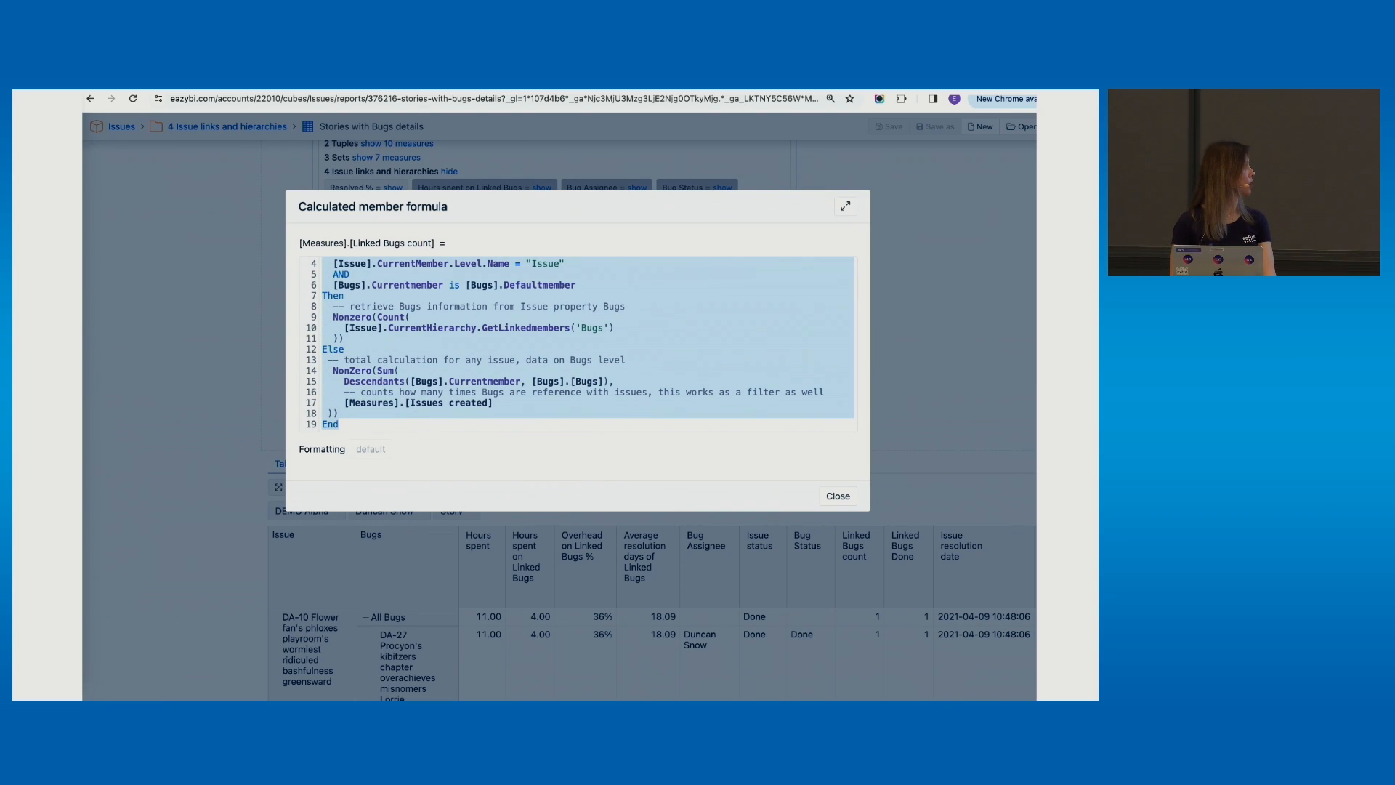
pyautogui.hotkey('ctrl', 'Tab')
pyautogui.click(332, 258)
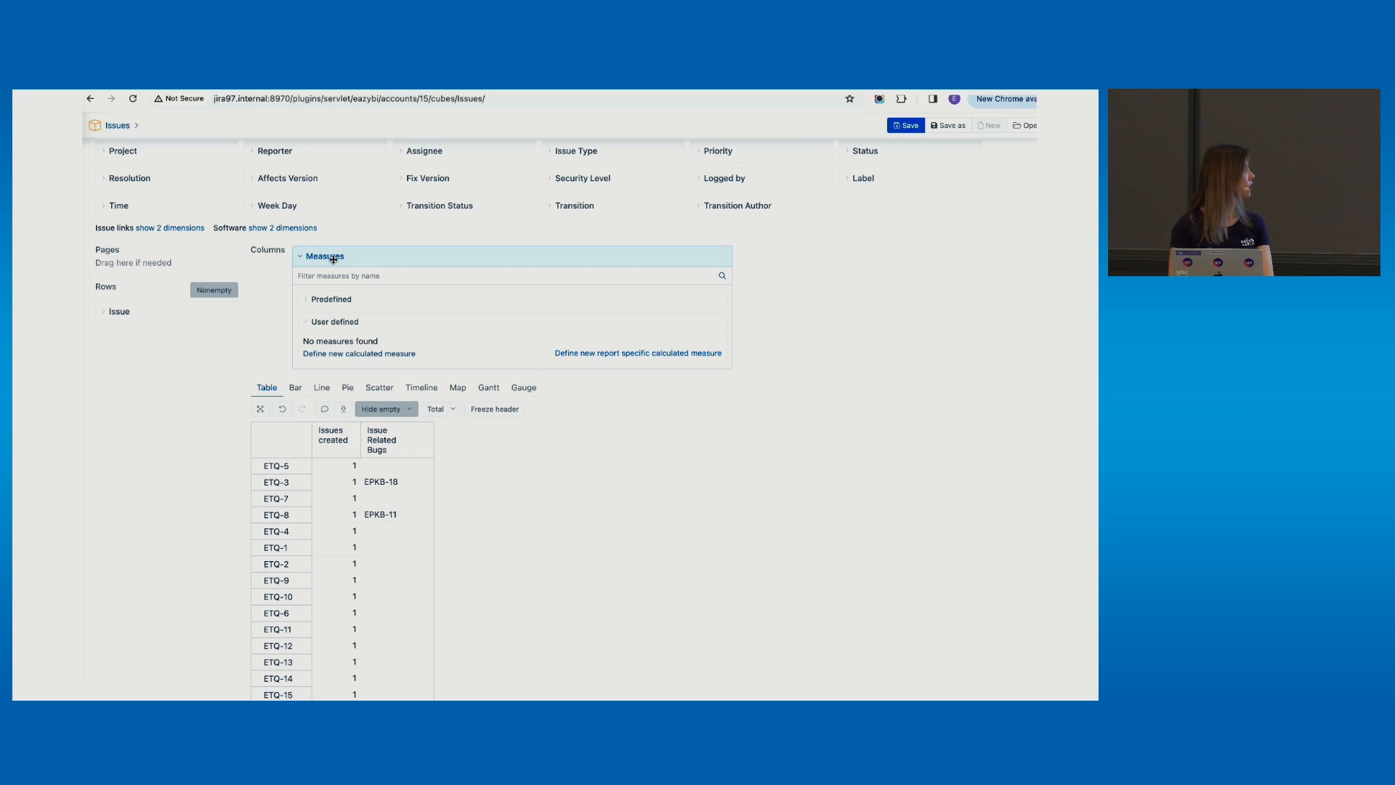
# Start a report-specific measure named 'Related Bugs count' with the pasted Linked Bugs count formula
pyautogui.click(582, 353)
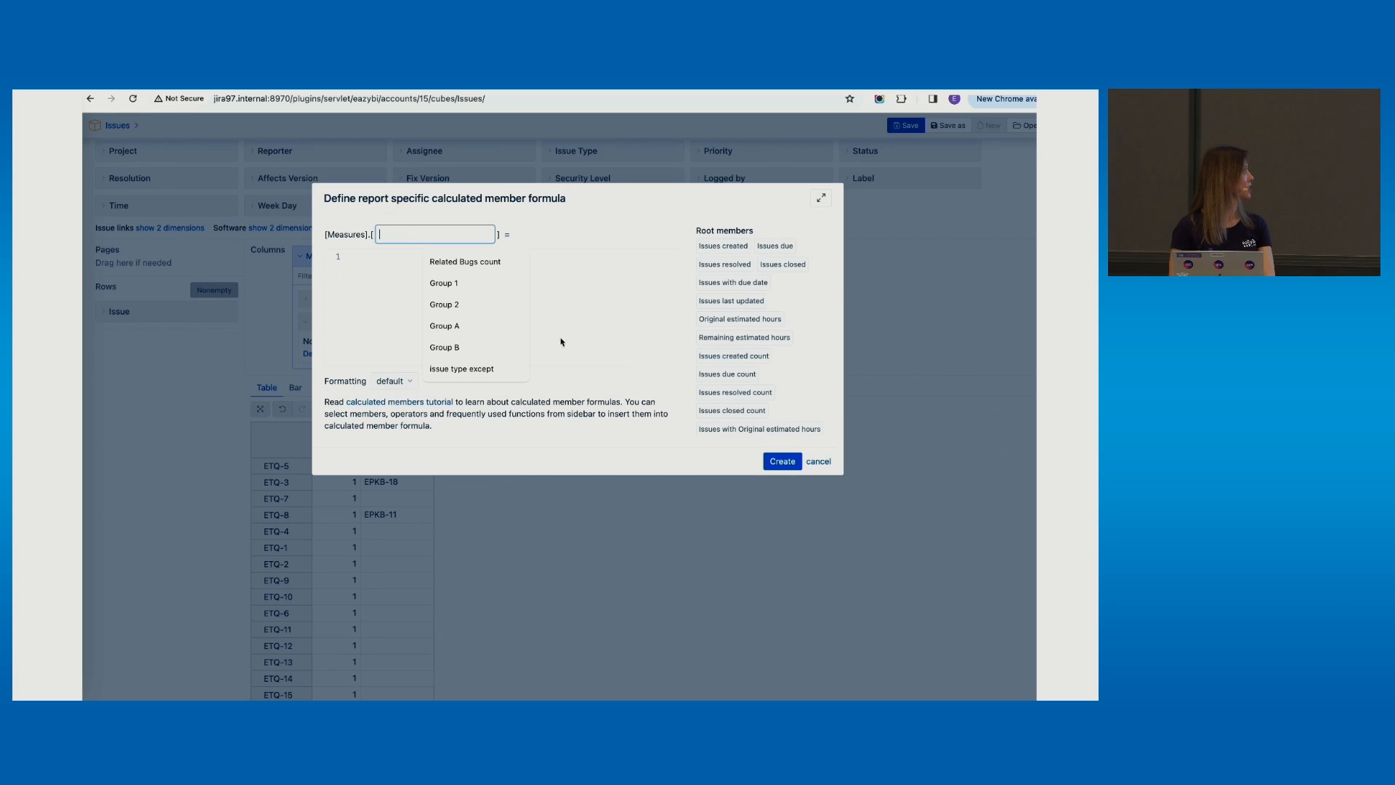
pyautogui.click(390, 276)
pyautogui.hotkey('ctrl', 'v')
pyautogui.click(821, 198)
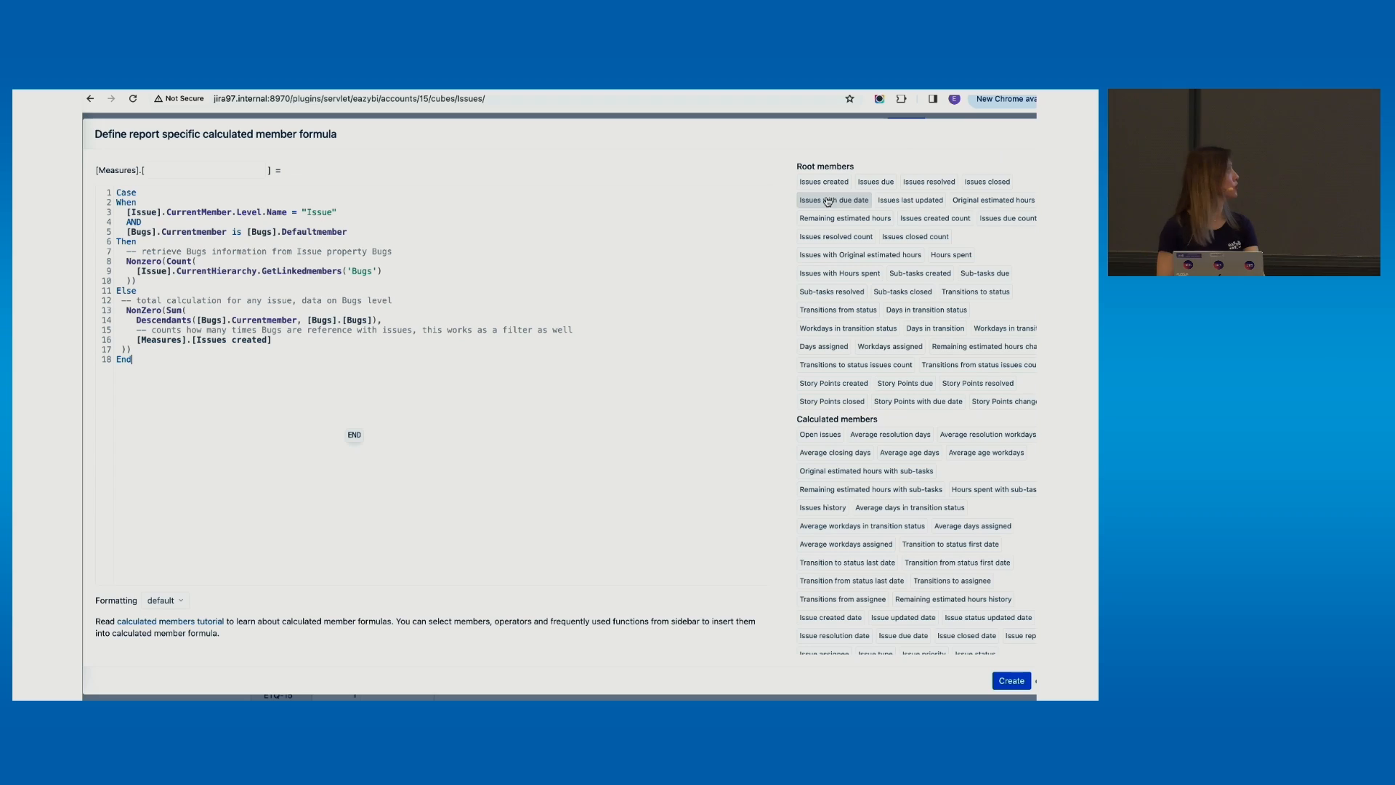
pyautogui.click(258, 172)
pyautogui.write('Related B')
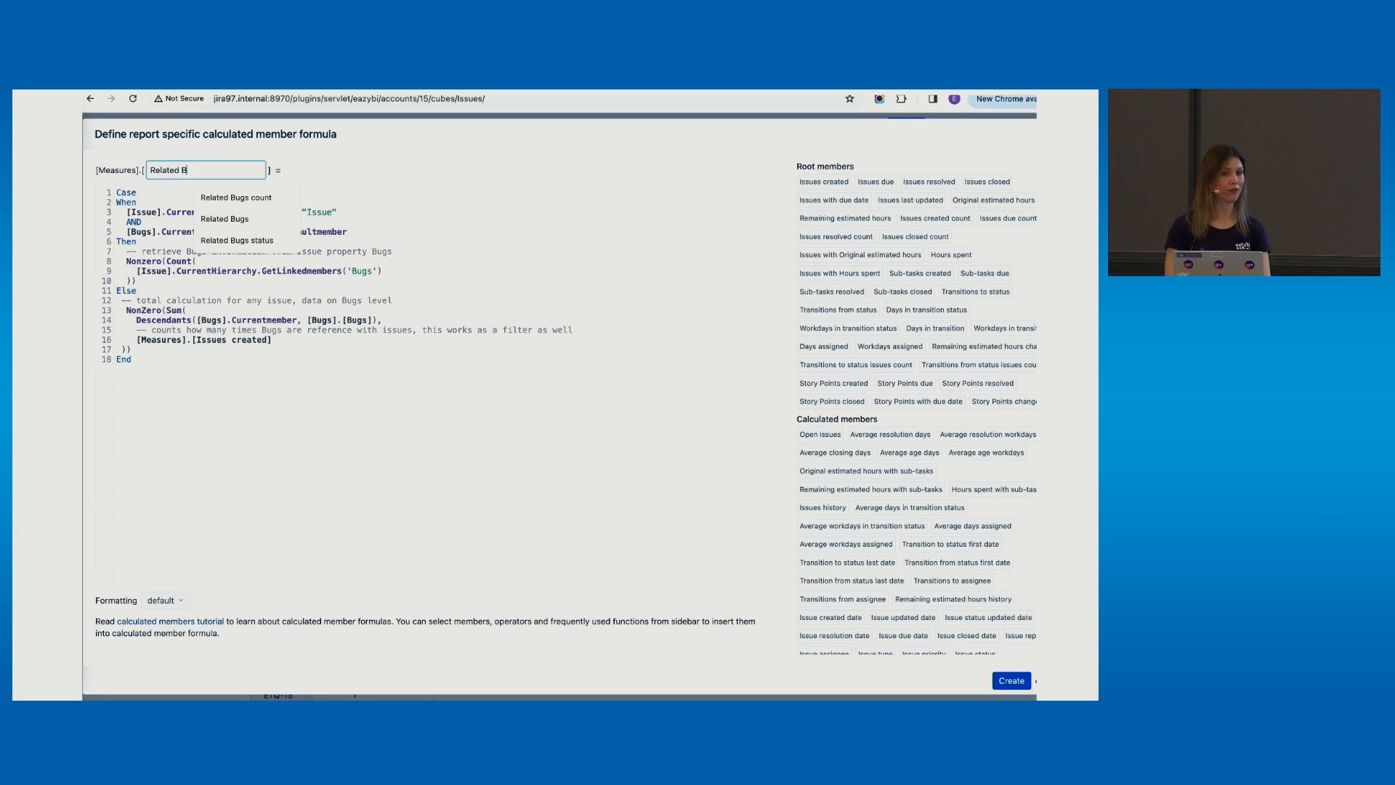
pyautogui.write('ugs count')
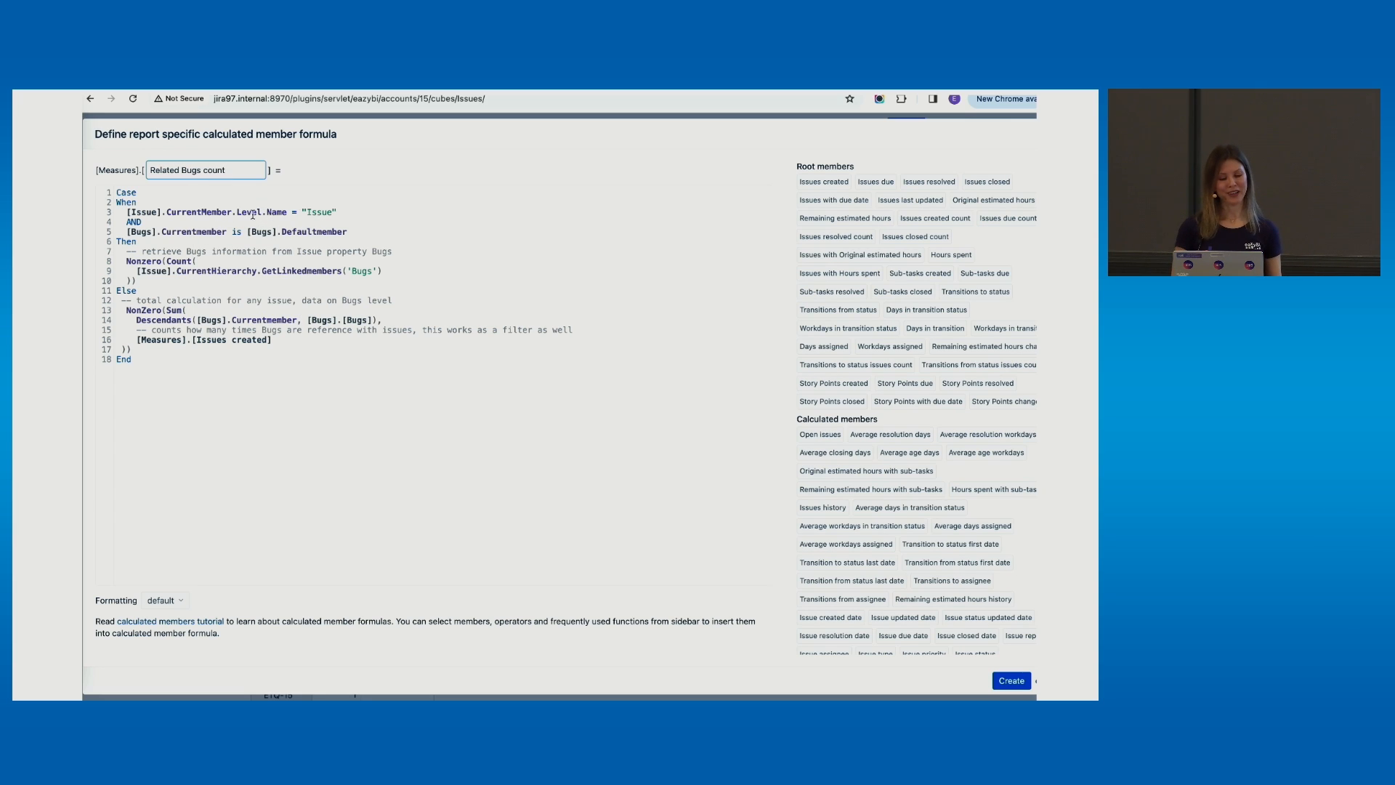
pyautogui.click(143, 230)
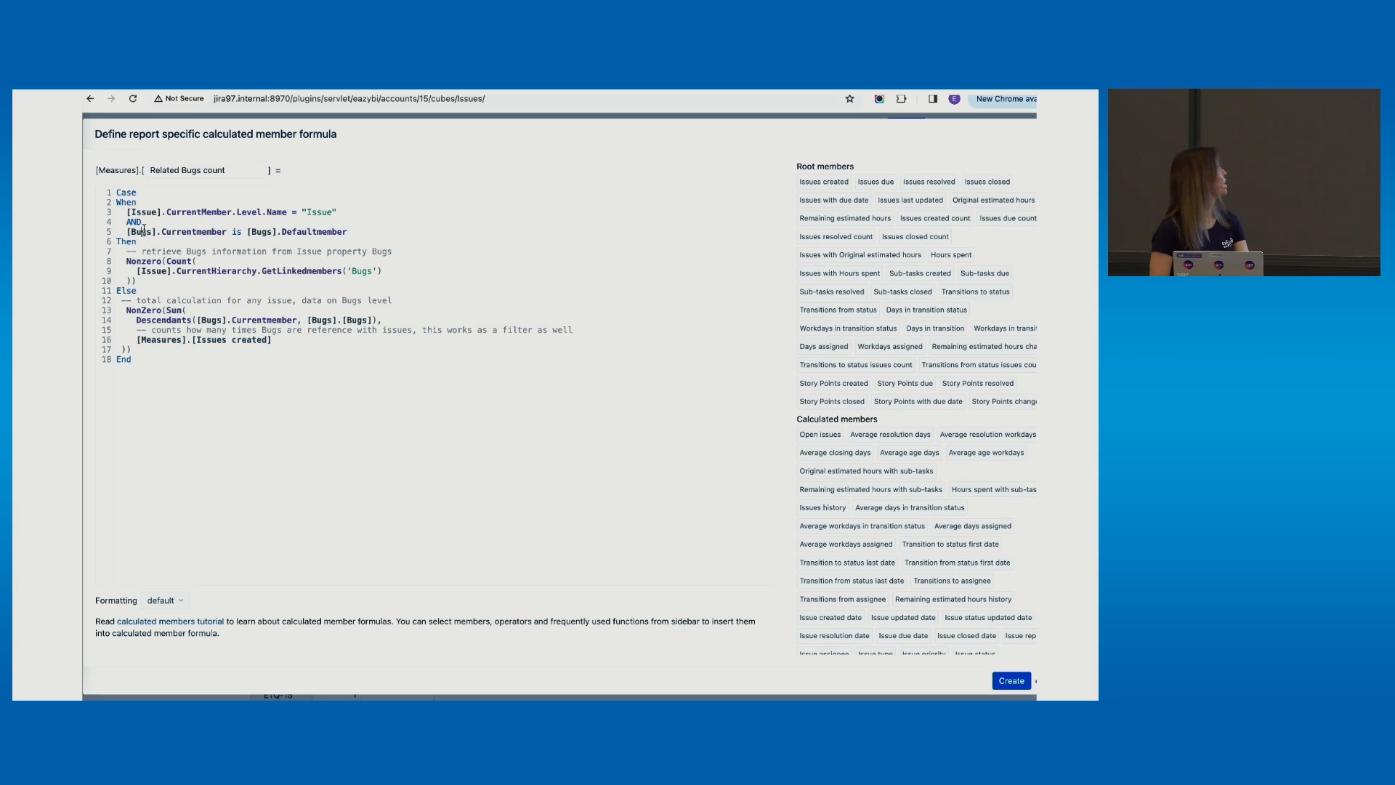
# Replace Bugs with Related Bugs on formula lines 5 and 7
pyautogui.doubleClick(144, 229)
pyautogui.write('Re')
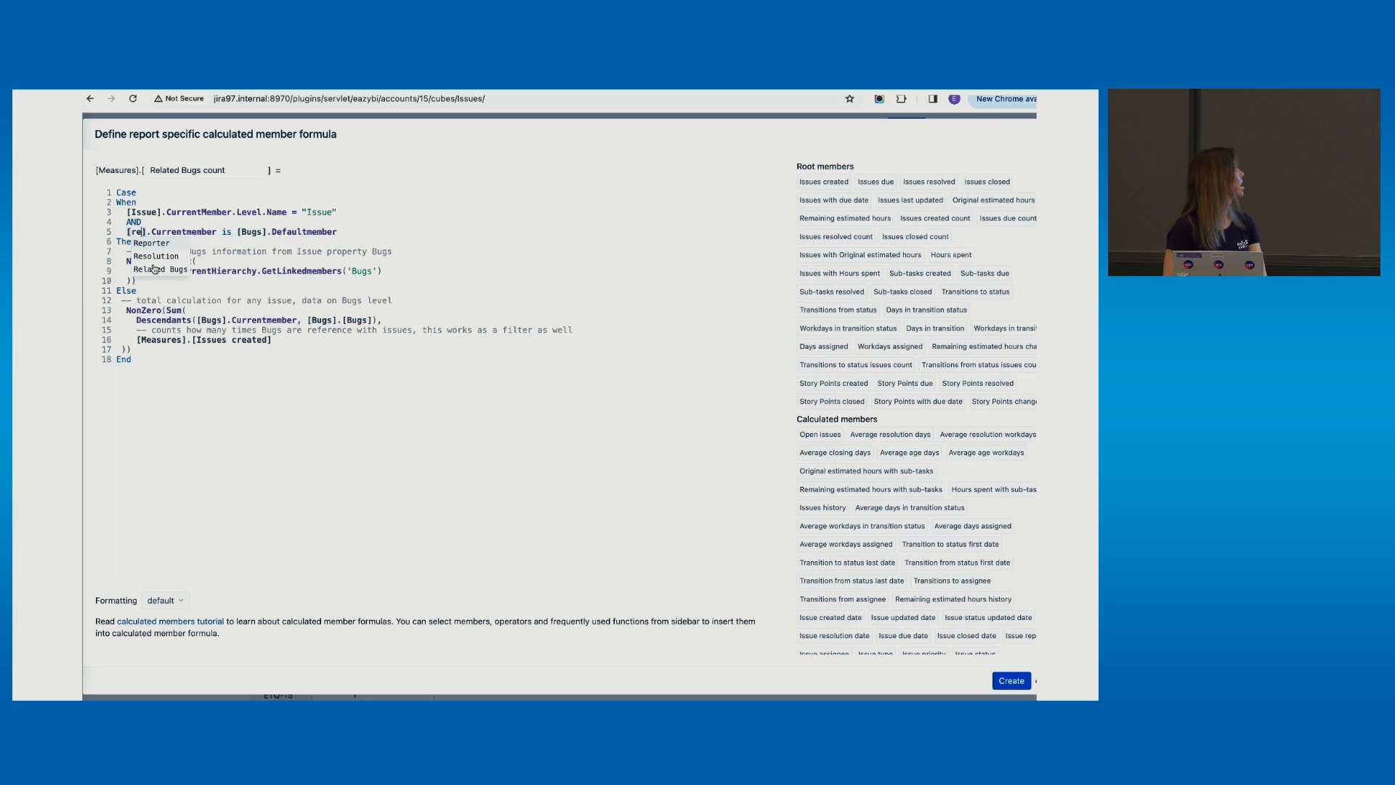
pyautogui.click(153, 268)
pyautogui.moveTo(131, 231); pyautogui.dragTo(192, 232)
pyautogui.hotkey('ctrl', 'c')
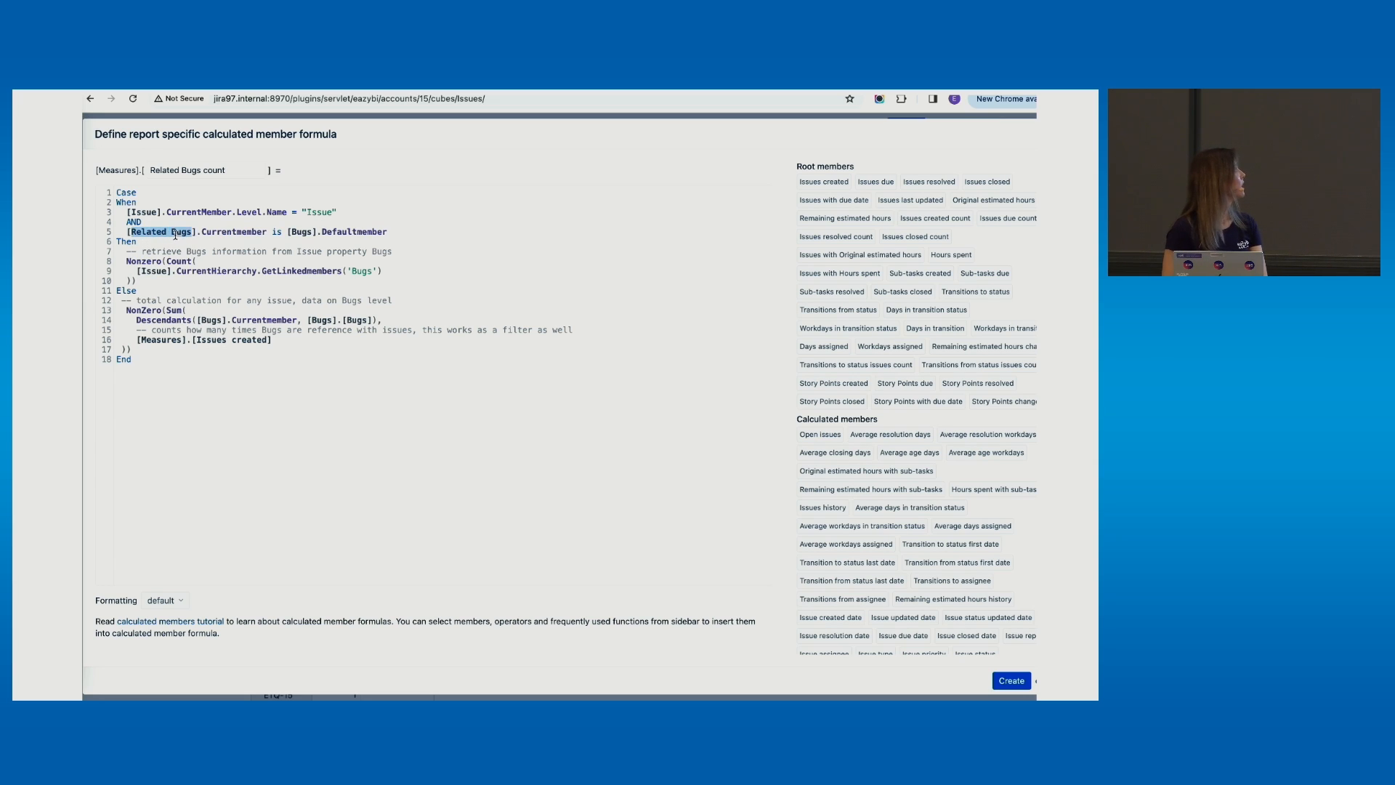
pyautogui.doubleClick(311, 231)
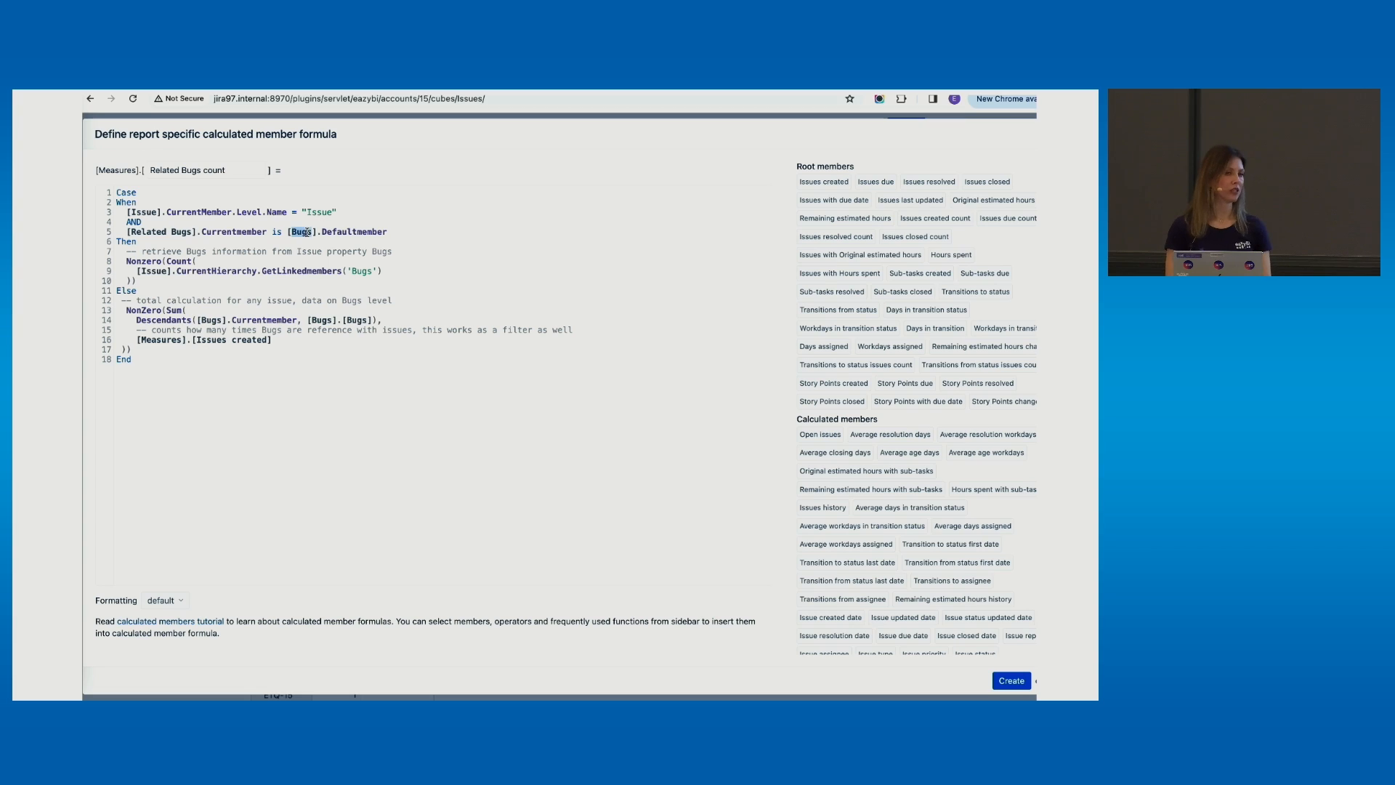
pyautogui.hotkey('ctrl', 'v')
pyautogui.doubleClick(193, 252)
pyautogui.hotkey('ctrl', 'v')
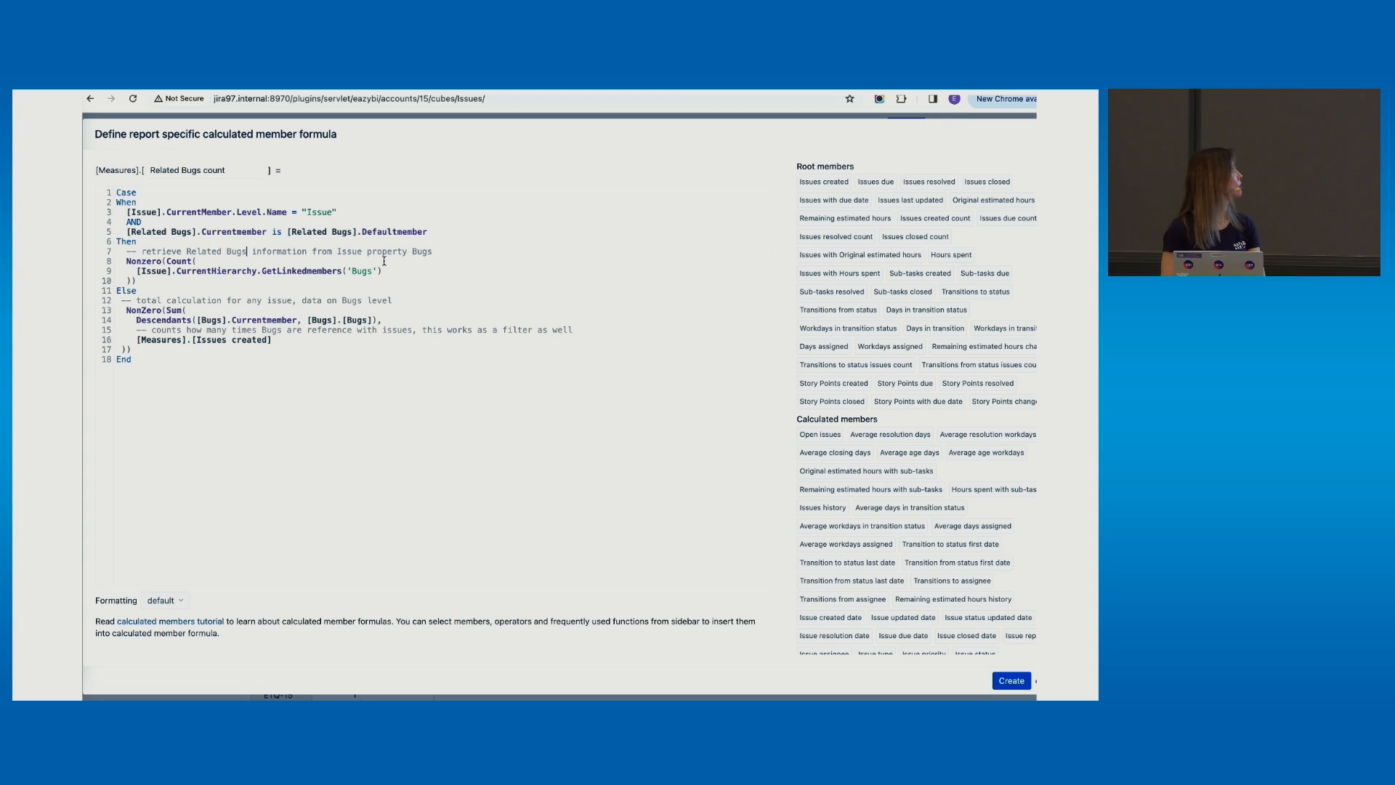
pyautogui.doubleClick(424, 251)
pyautogui.hotkey('ctrl', 'v')
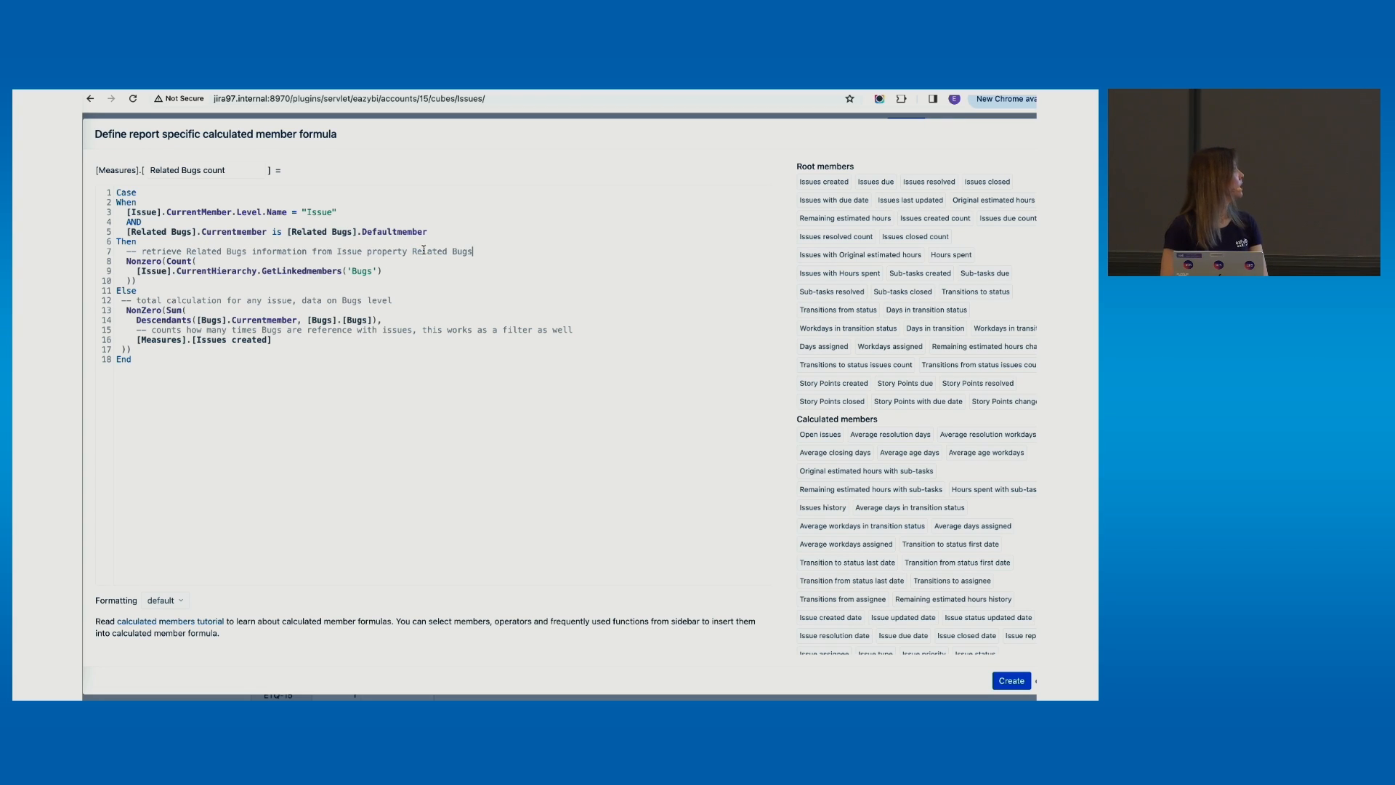
# Replace the remaining Bugs references on lines 9, 12 and 14 with Related Bugs
pyautogui.doubleClick(363, 271)
pyautogui.hotkey('ctrl', 'v')
pyautogui.doubleClick(351, 299)
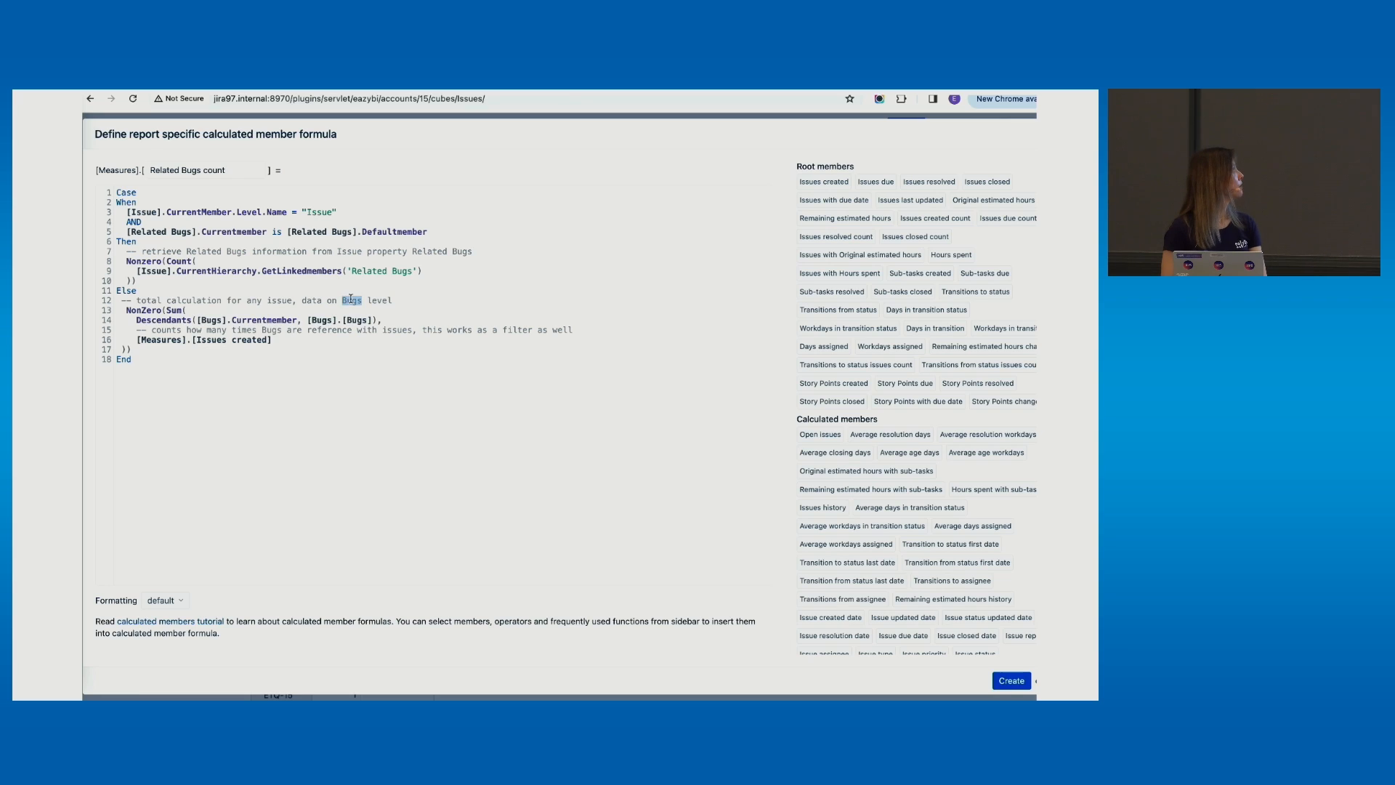
pyautogui.hotkey('ctrl', 'v')
pyautogui.doubleClick(218, 319)
pyautogui.hotkey('ctrl', 'v')
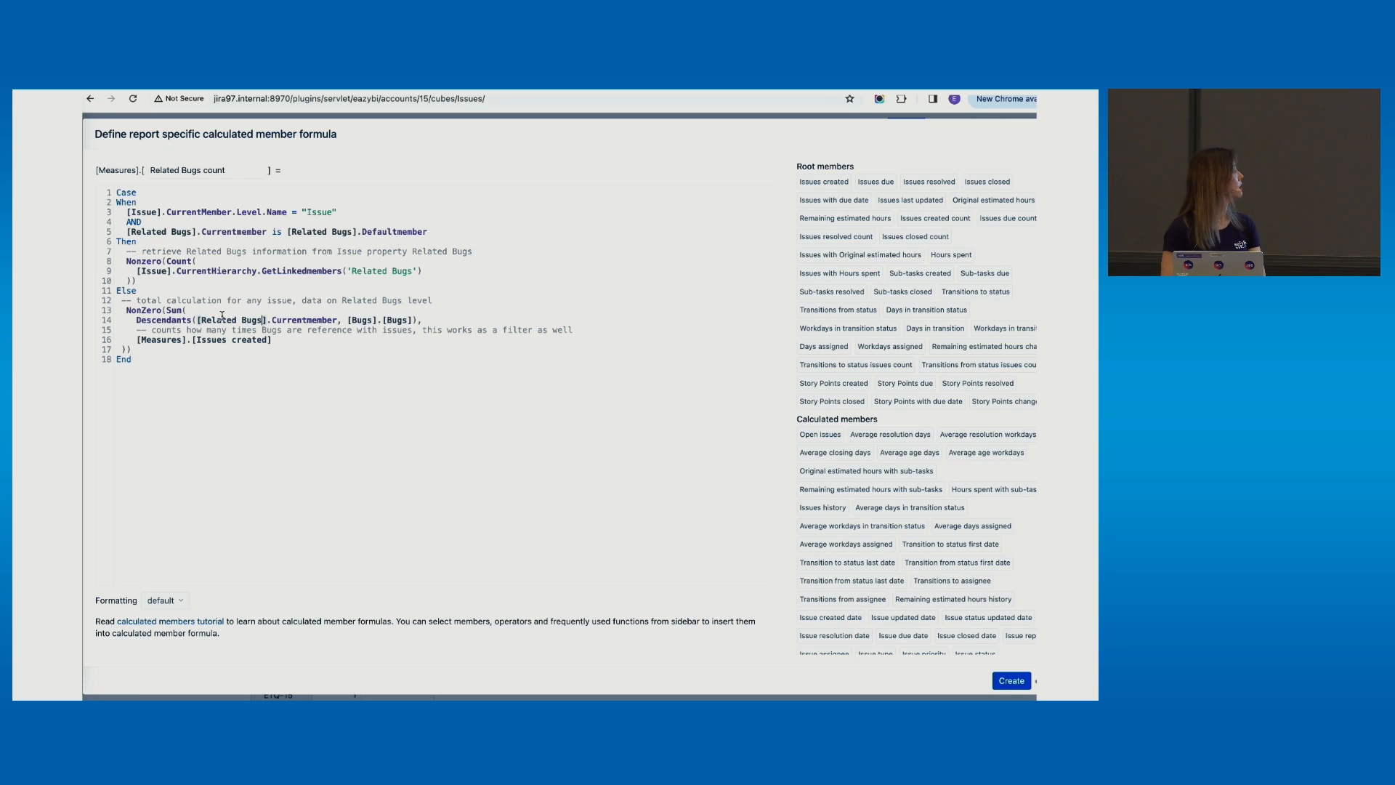
pyautogui.doubleClick(363, 320)
pyautogui.hotkey('ctrl', 'v')
pyautogui.doubleClick(438, 320)
pyautogui.hotkey('ctrl', 'v')
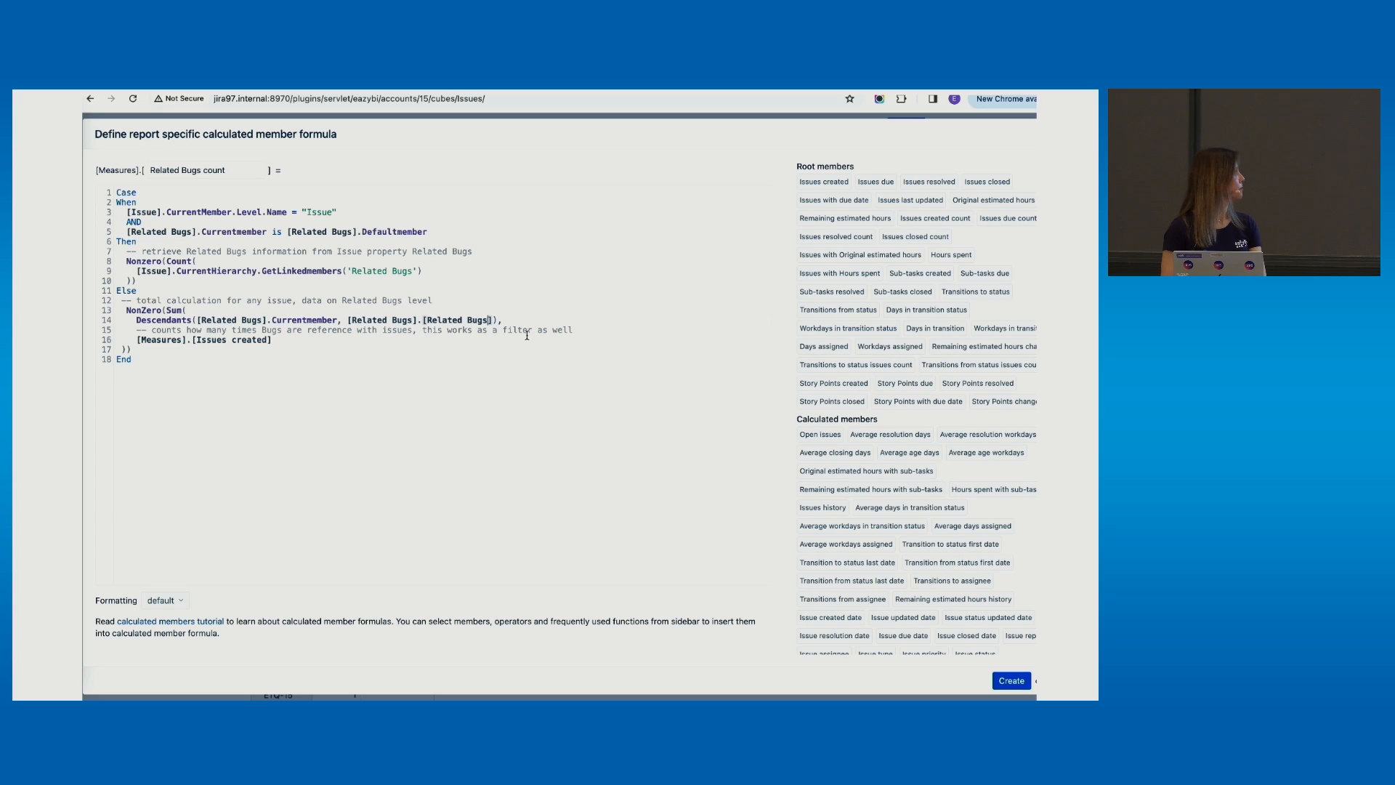
# Save Related Bugs count, add it as a table column, and remove the Issues created column
pyautogui.click(1012, 680)
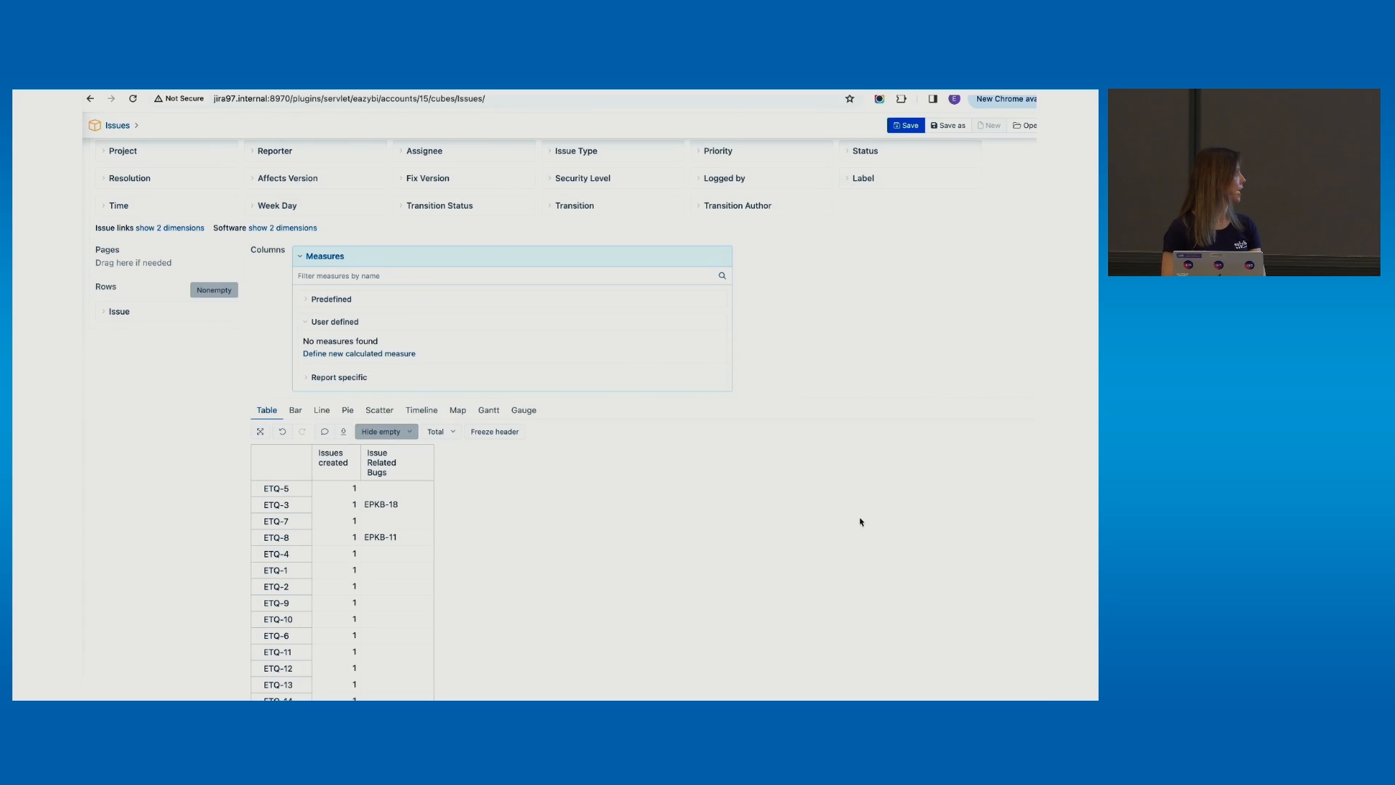
pyautogui.click(335, 377)
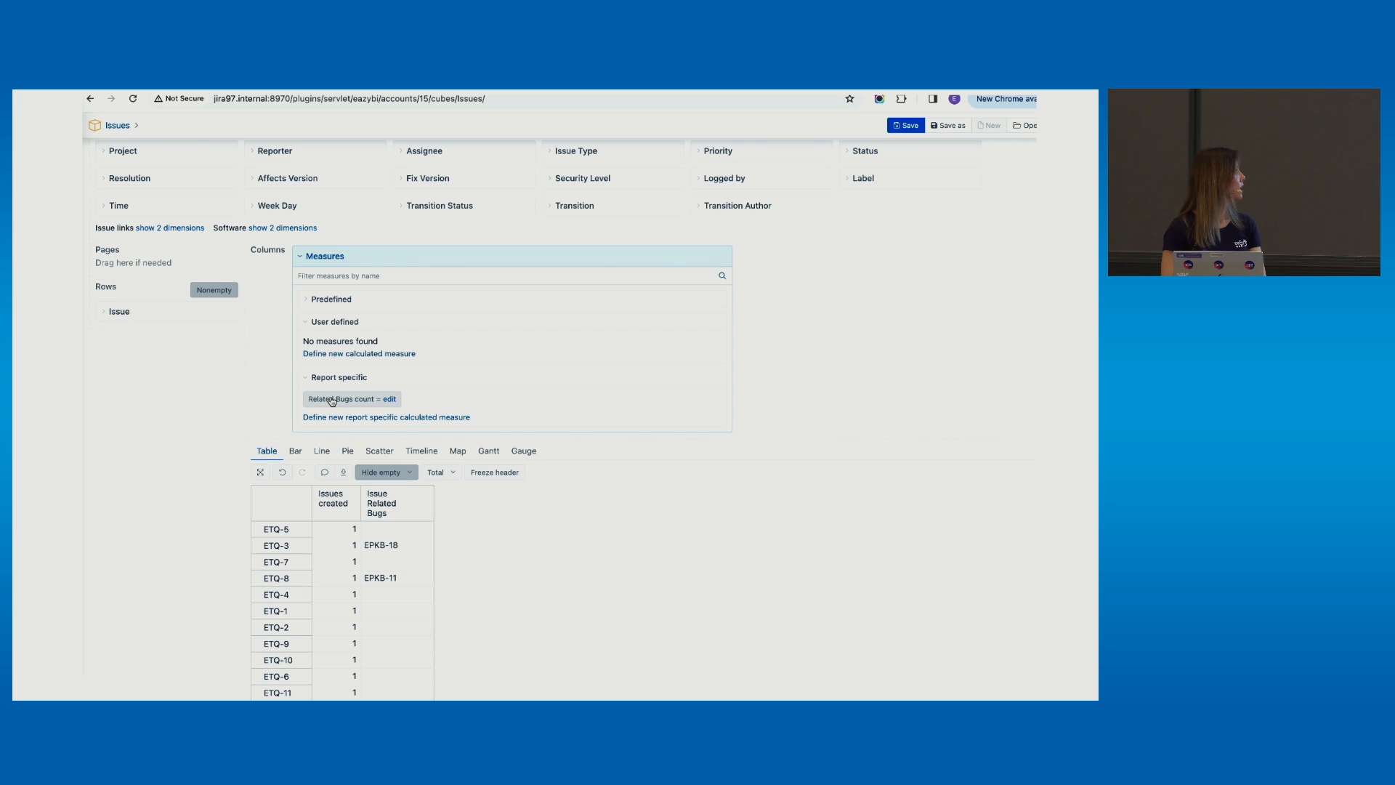
pyautogui.click(331, 400)
pyautogui.scroll(-4, 372, 447)
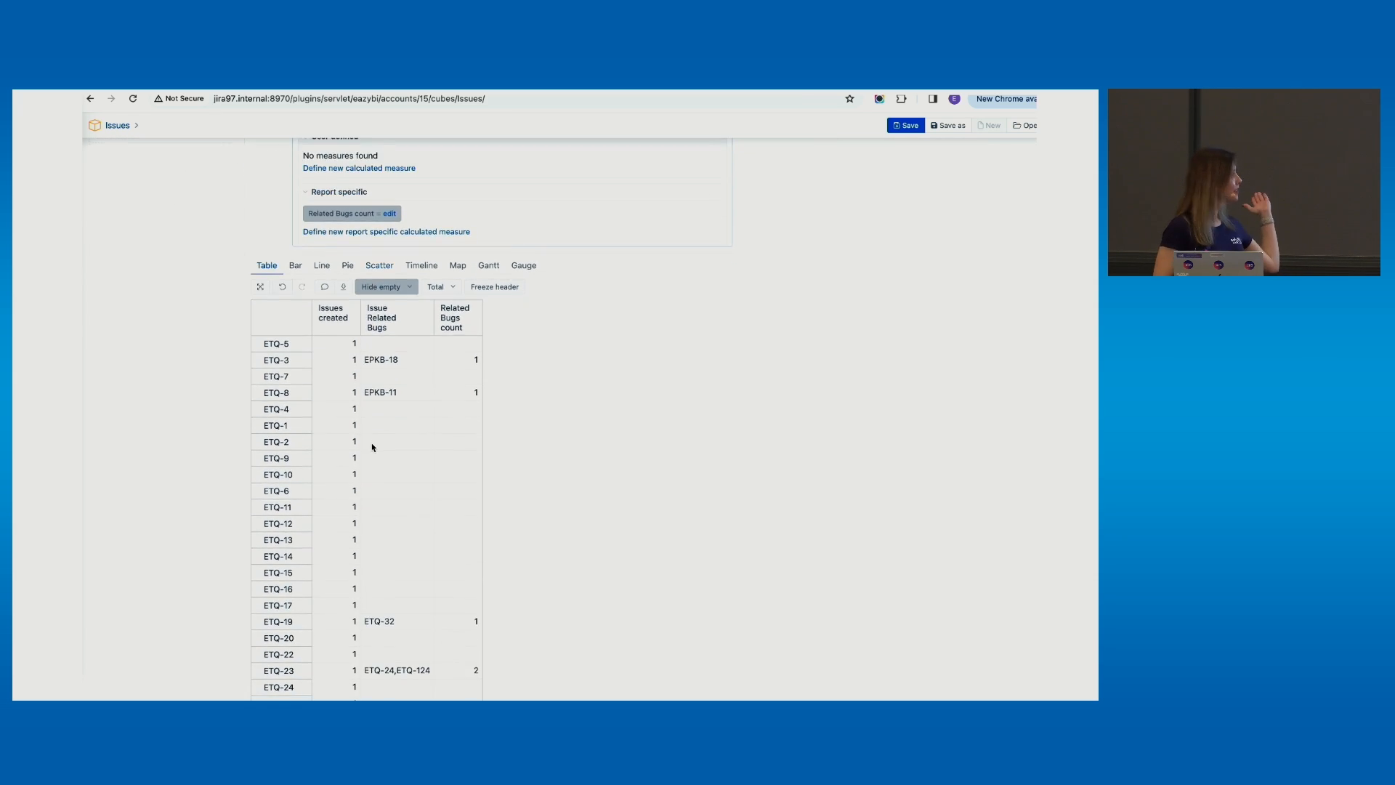
pyautogui.scroll(3, 372, 447)
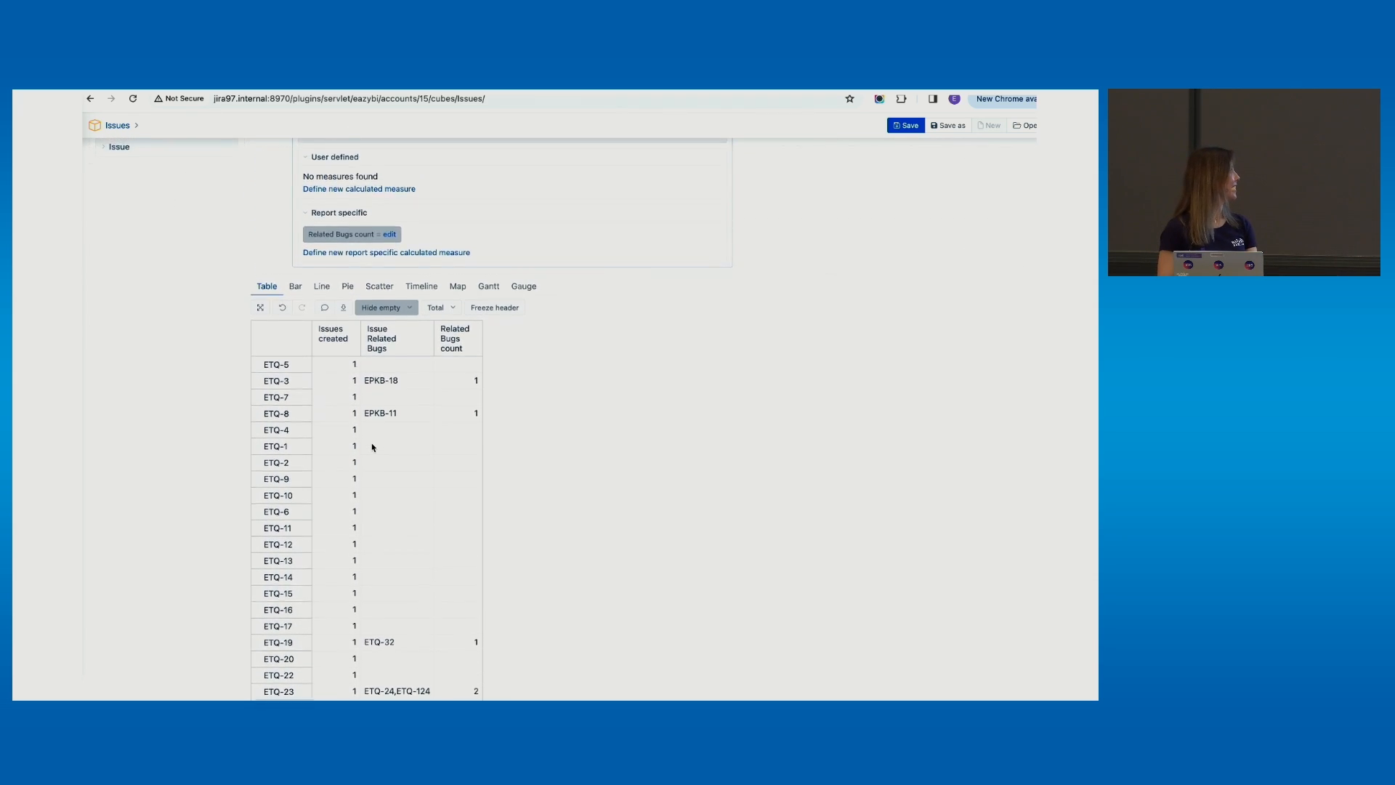
pyautogui.click(339, 434)
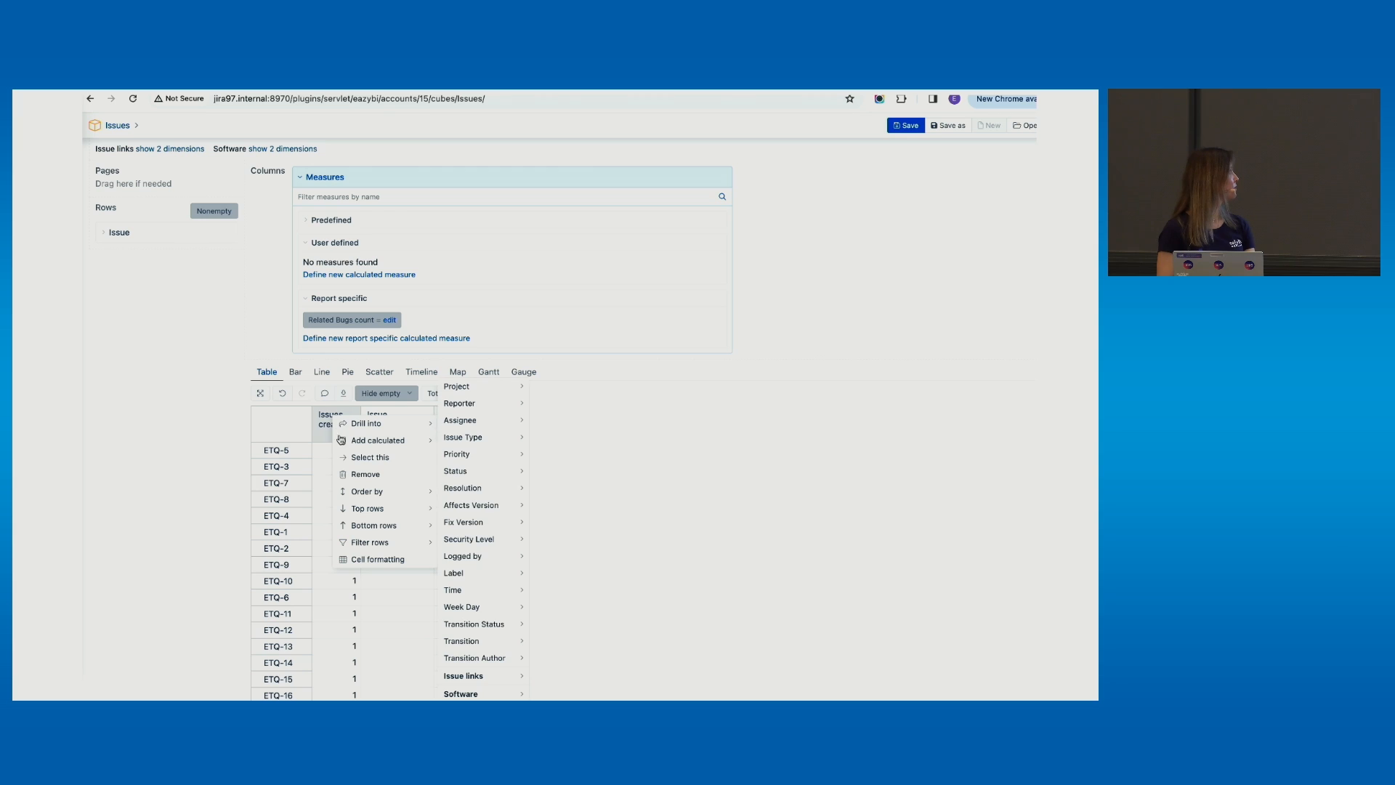
pyautogui.click(361, 480)
# Add the Issue status measure as a column, found by searching 'iss'
pyautogui.click(355, 196)
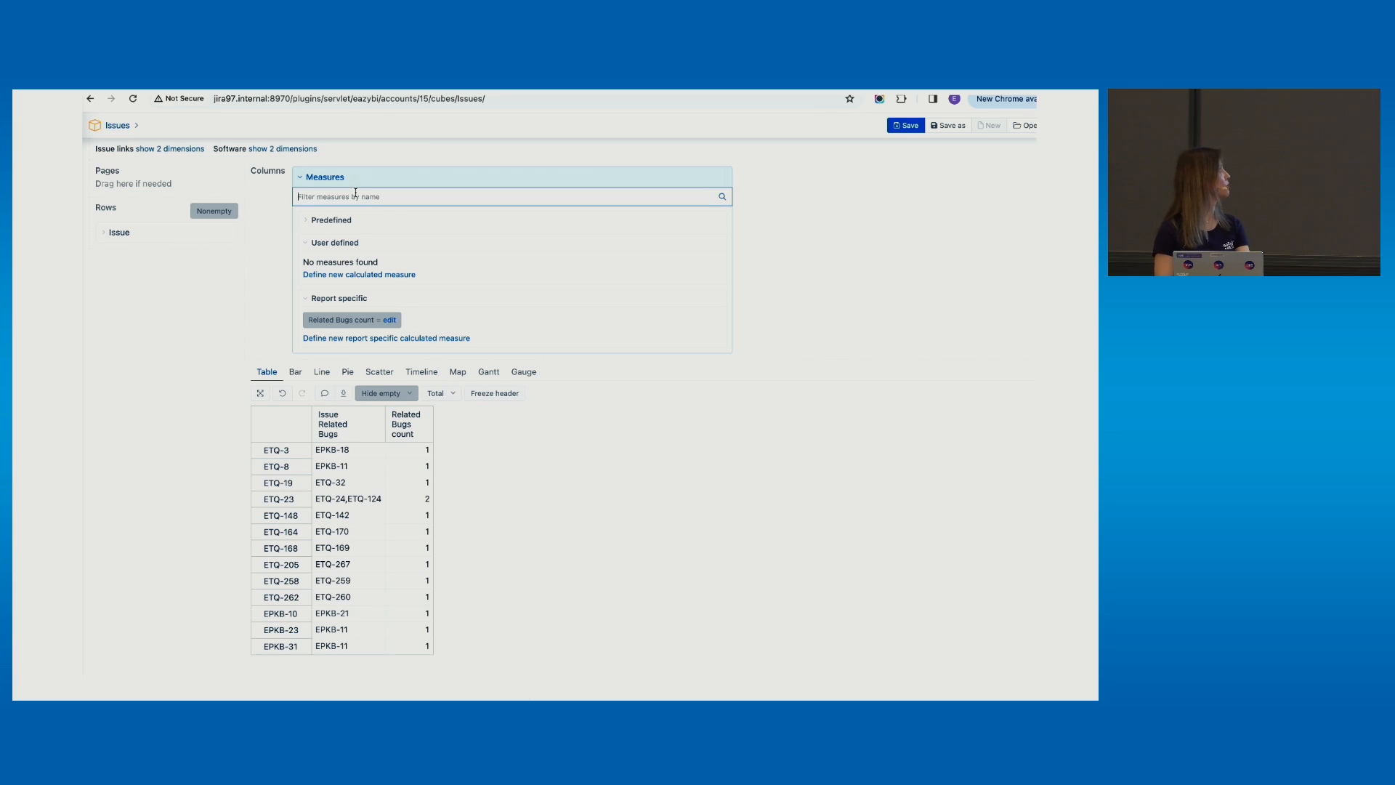
pyautogui.write('issue sta')
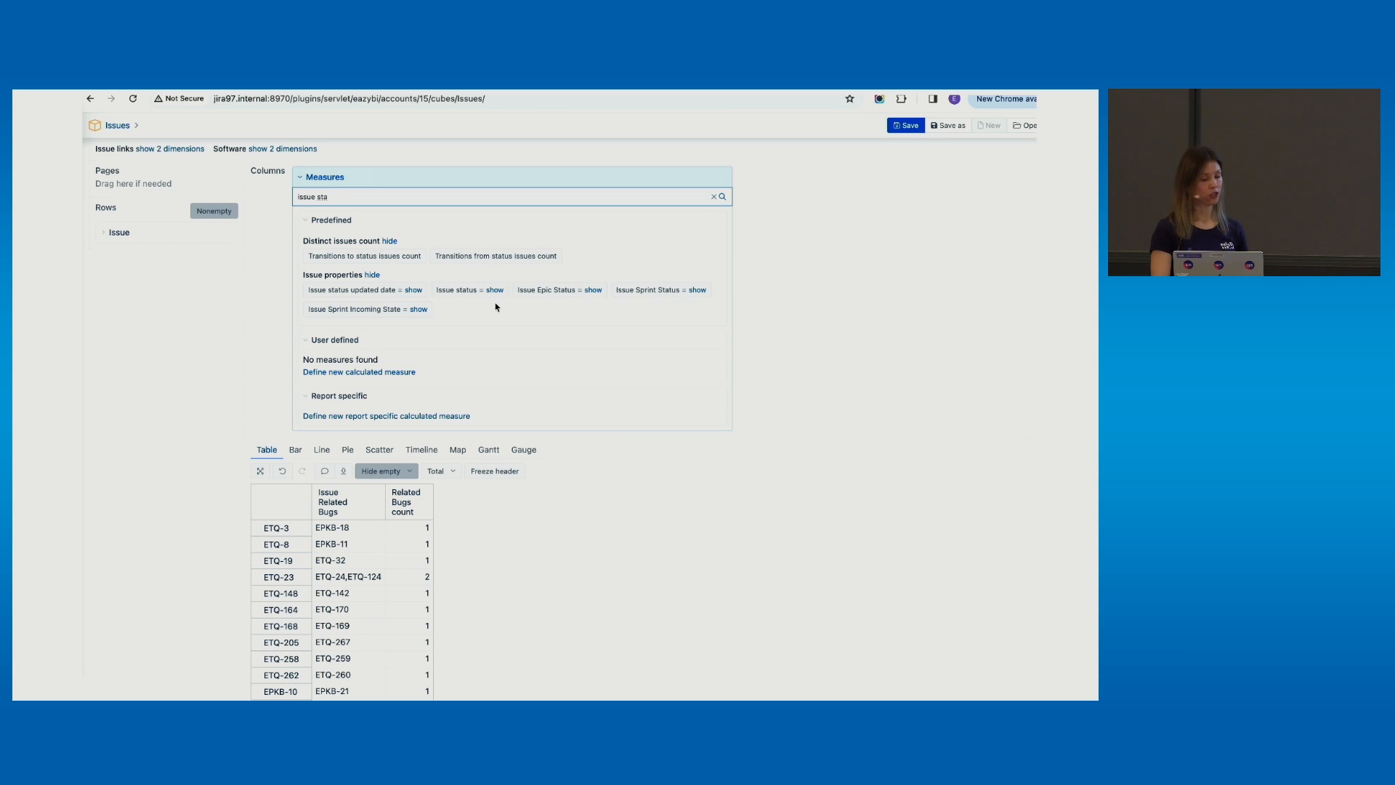
pyautogui.moveTo(474, 291); pyautogui.dragTo(474, 291)
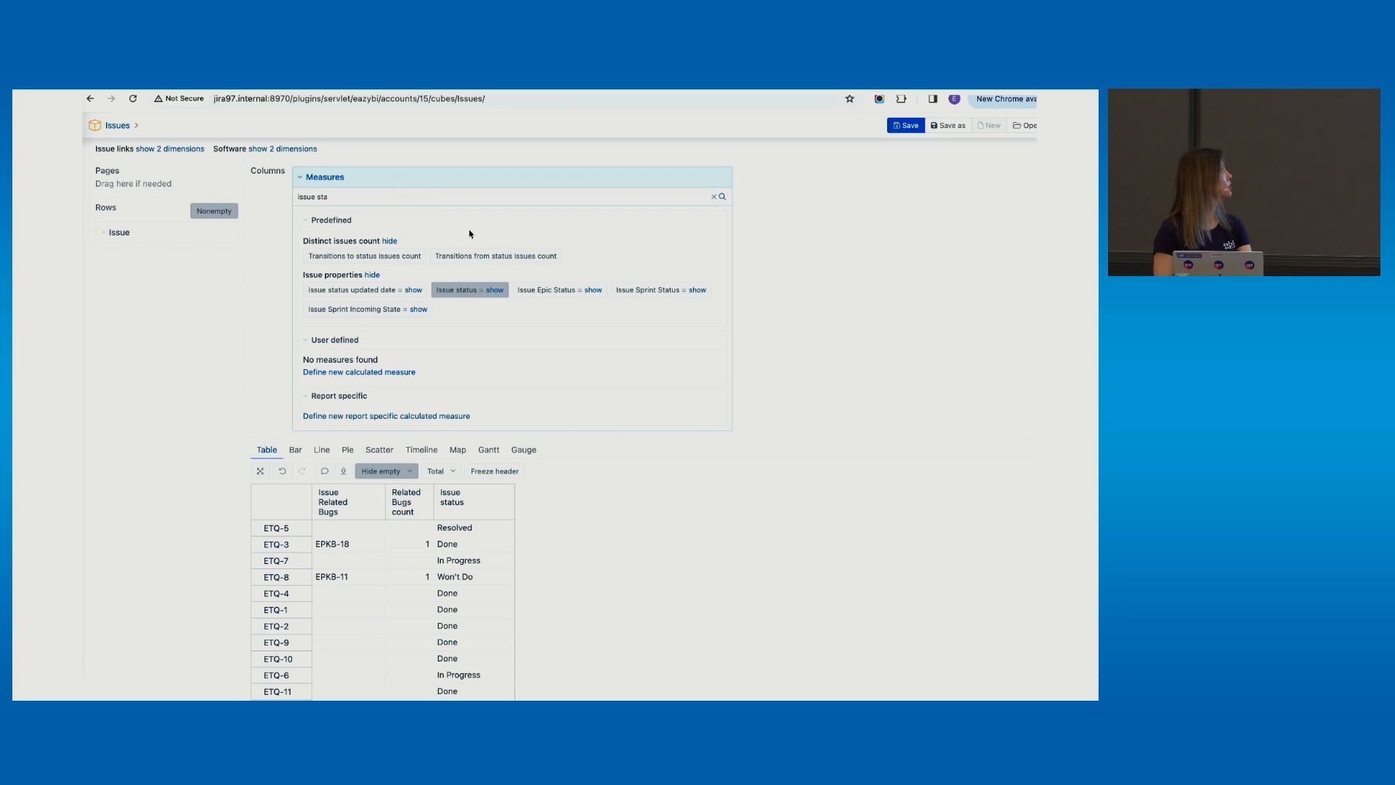
pyautogui.scroll(-3, 440, 541)
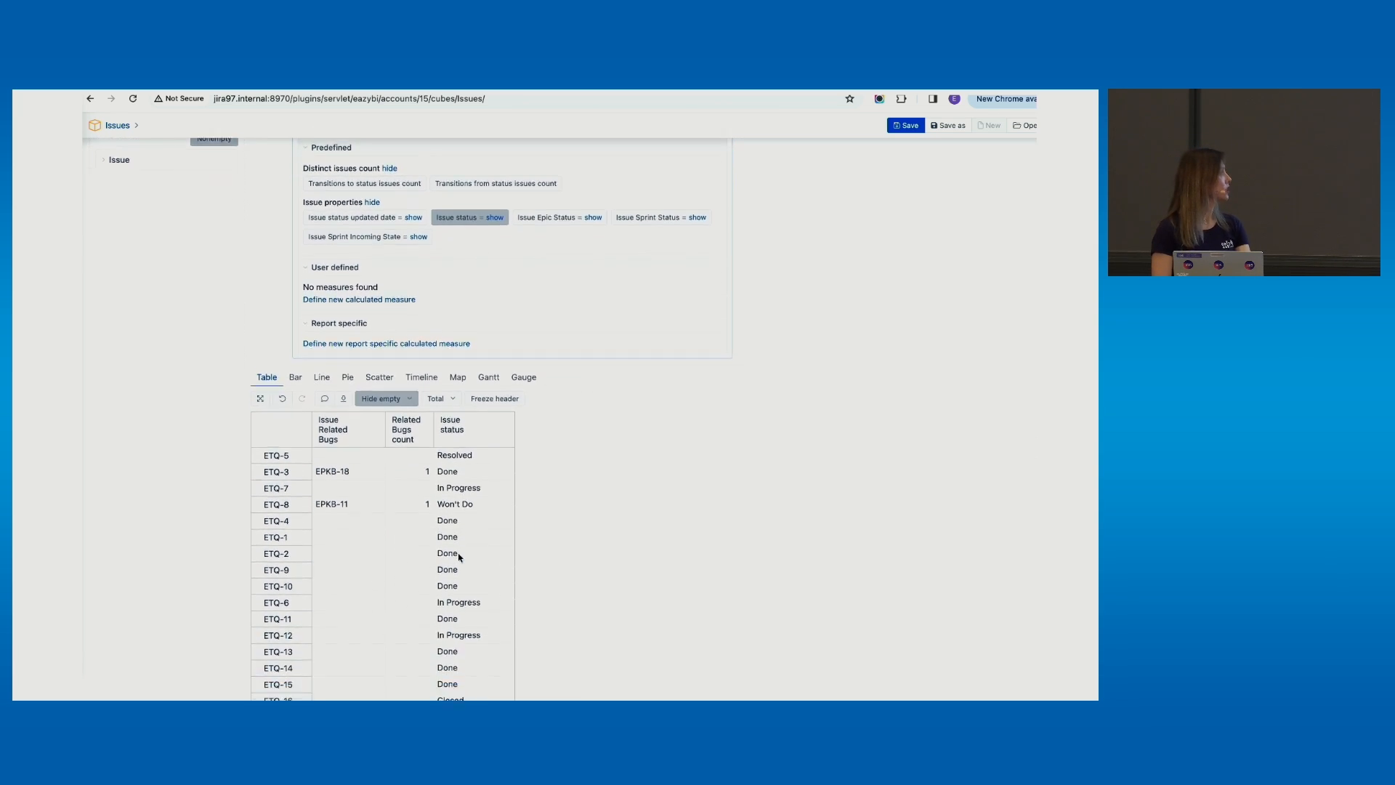
pyautogui.scroll(4, 460, 557)
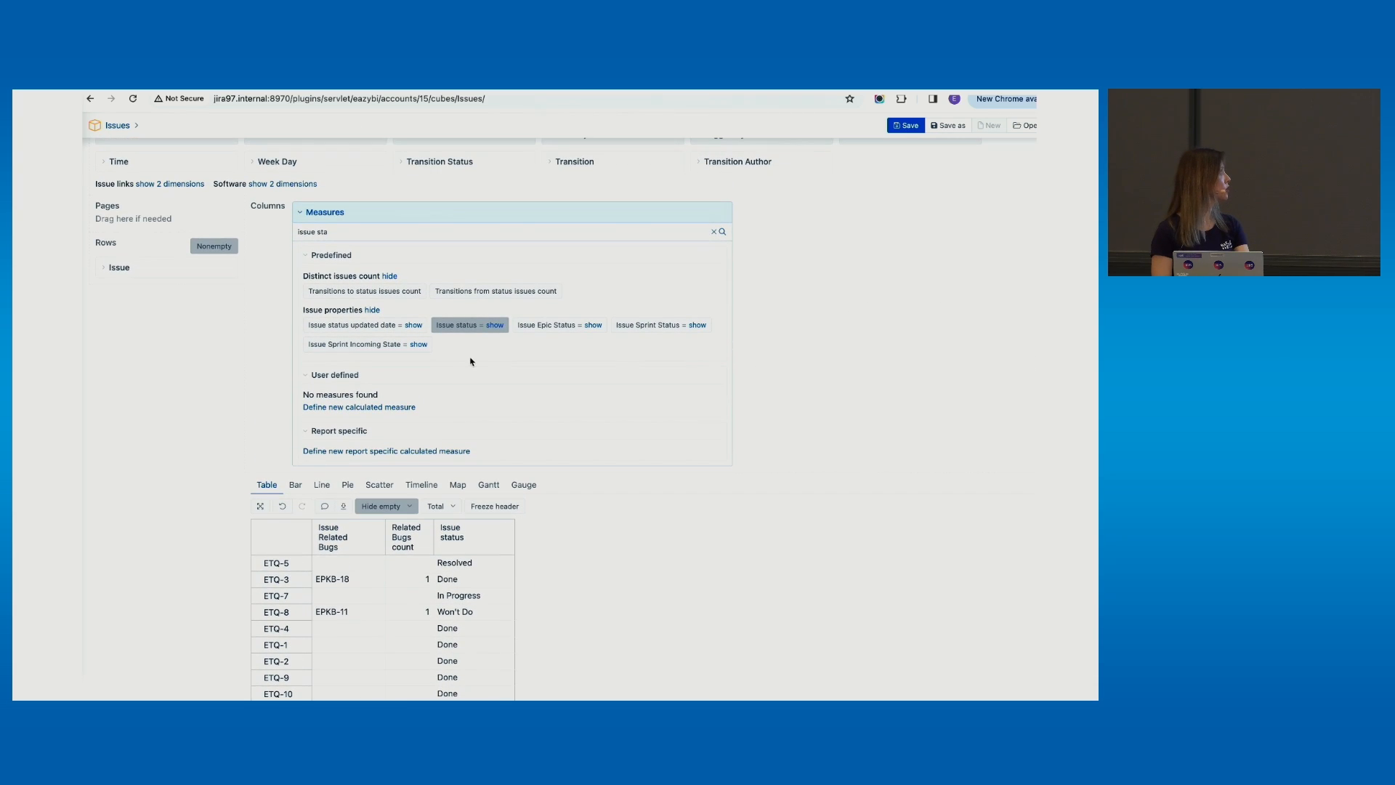
# Copy the Issue status formula without changing it, then expand the report-specific measures
pyautogui.click(496, 331)
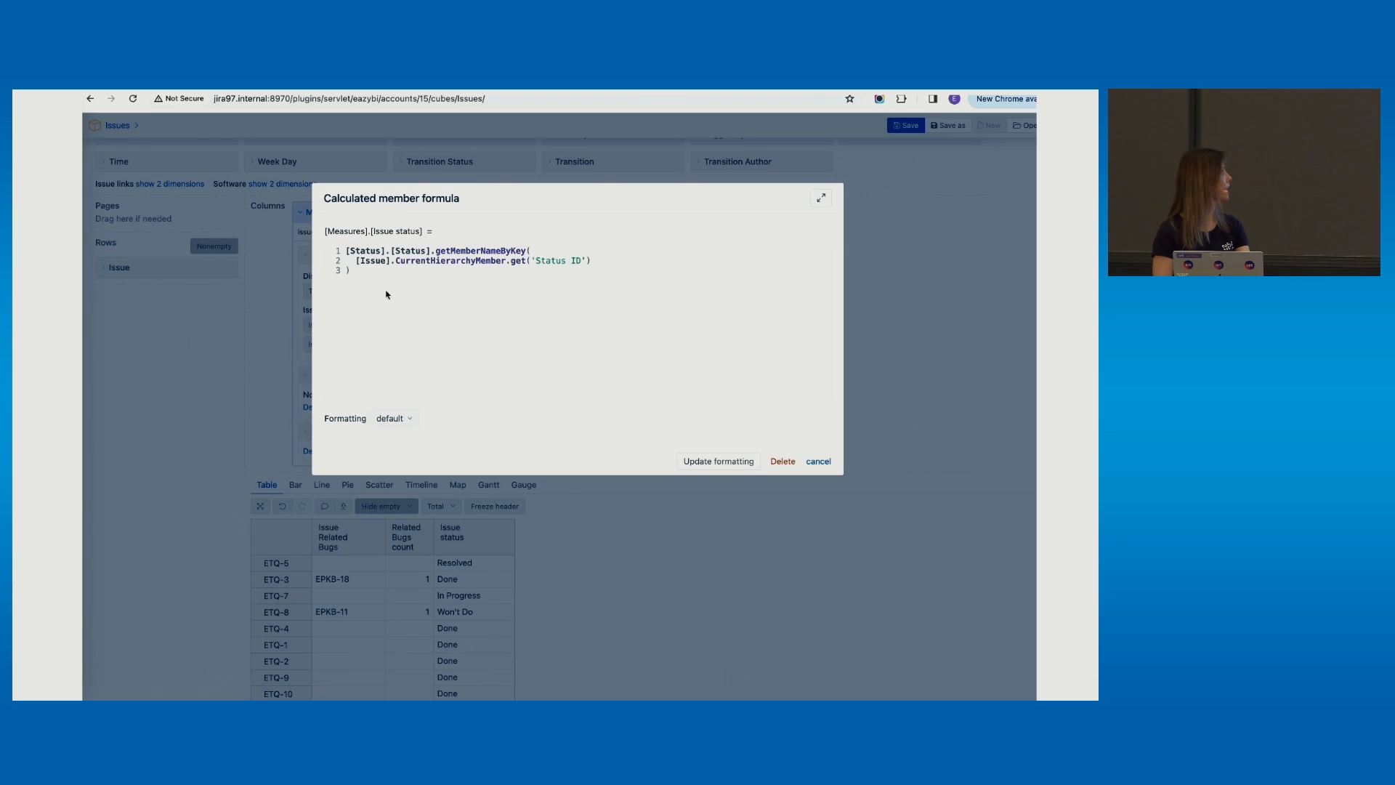
pyautogui.moveTo(360, 276); pyautogui.dragTo(331, 245)
pyautogui.hotkey('ctrl', 'c')
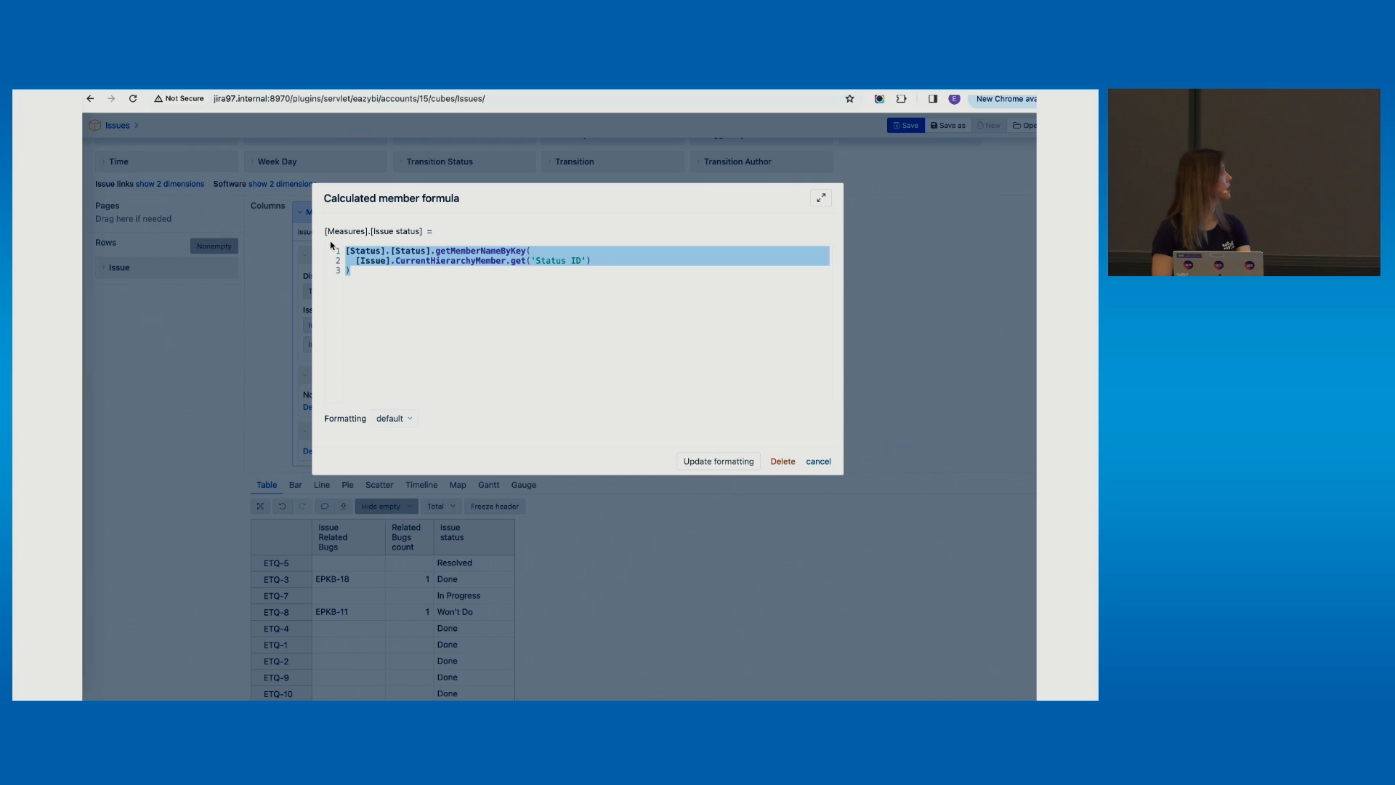
pyautogui.click(814, 461)
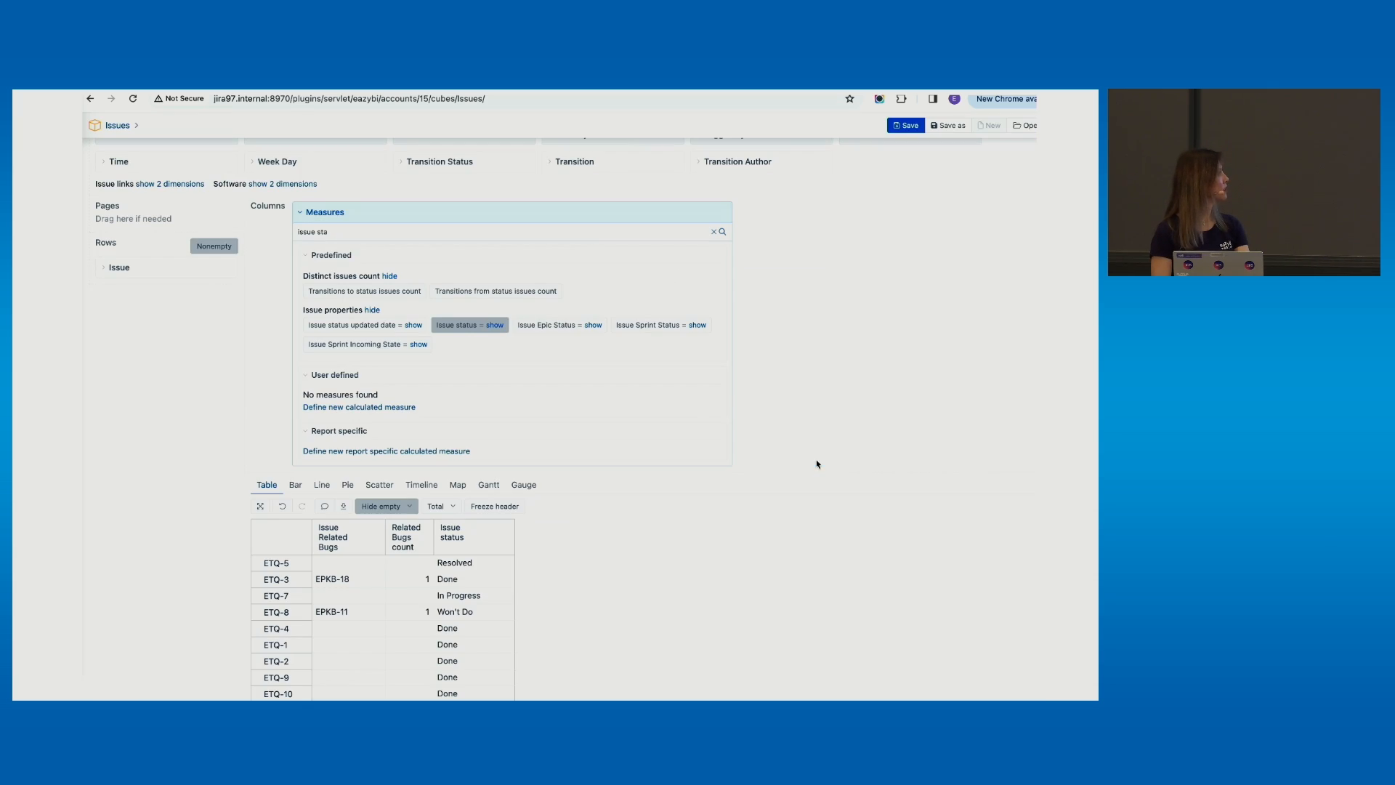
pyautogui.click(411, 441)
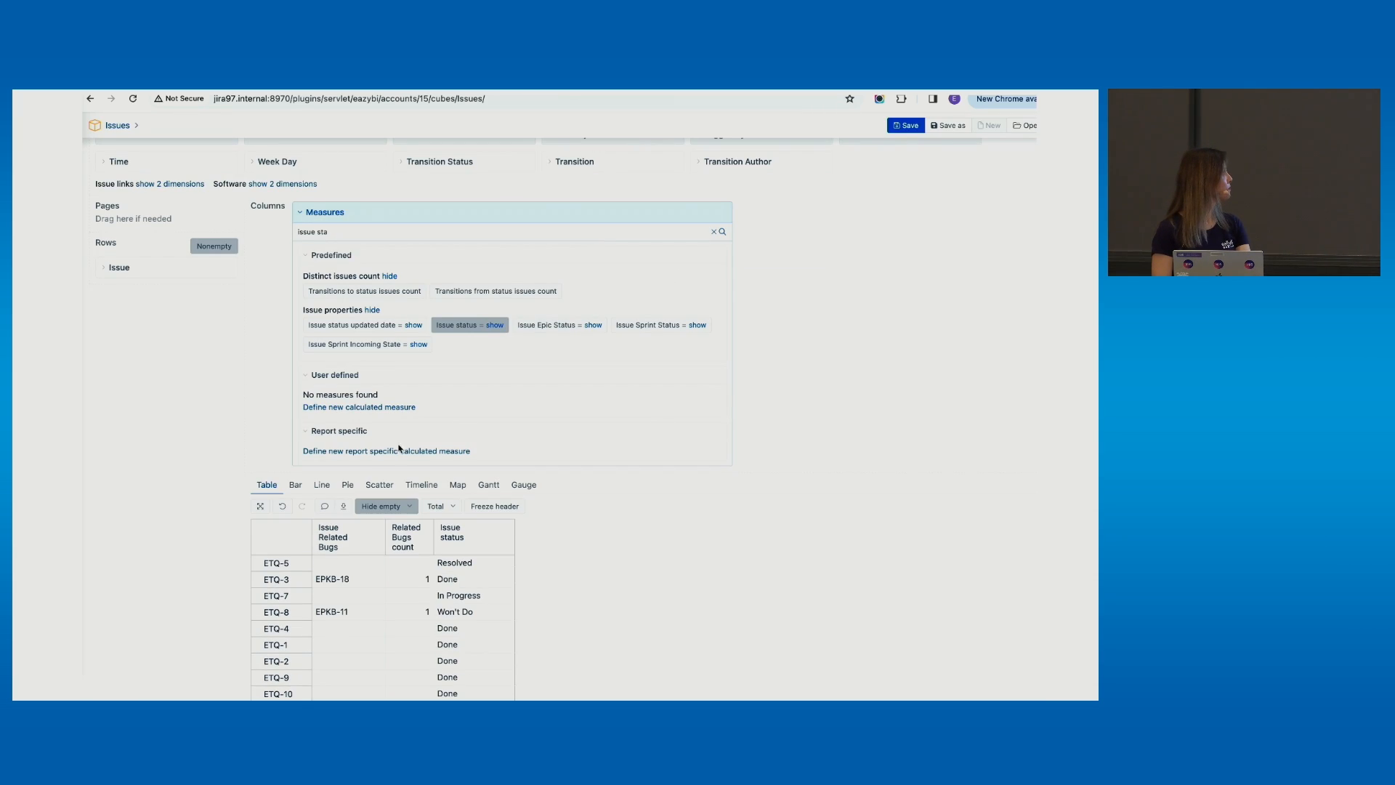
# Create 'Related Bugs Status' from the pasted status formula, with [Issue] changed to [Related Bugs]
pyautogui.click(386, 451)
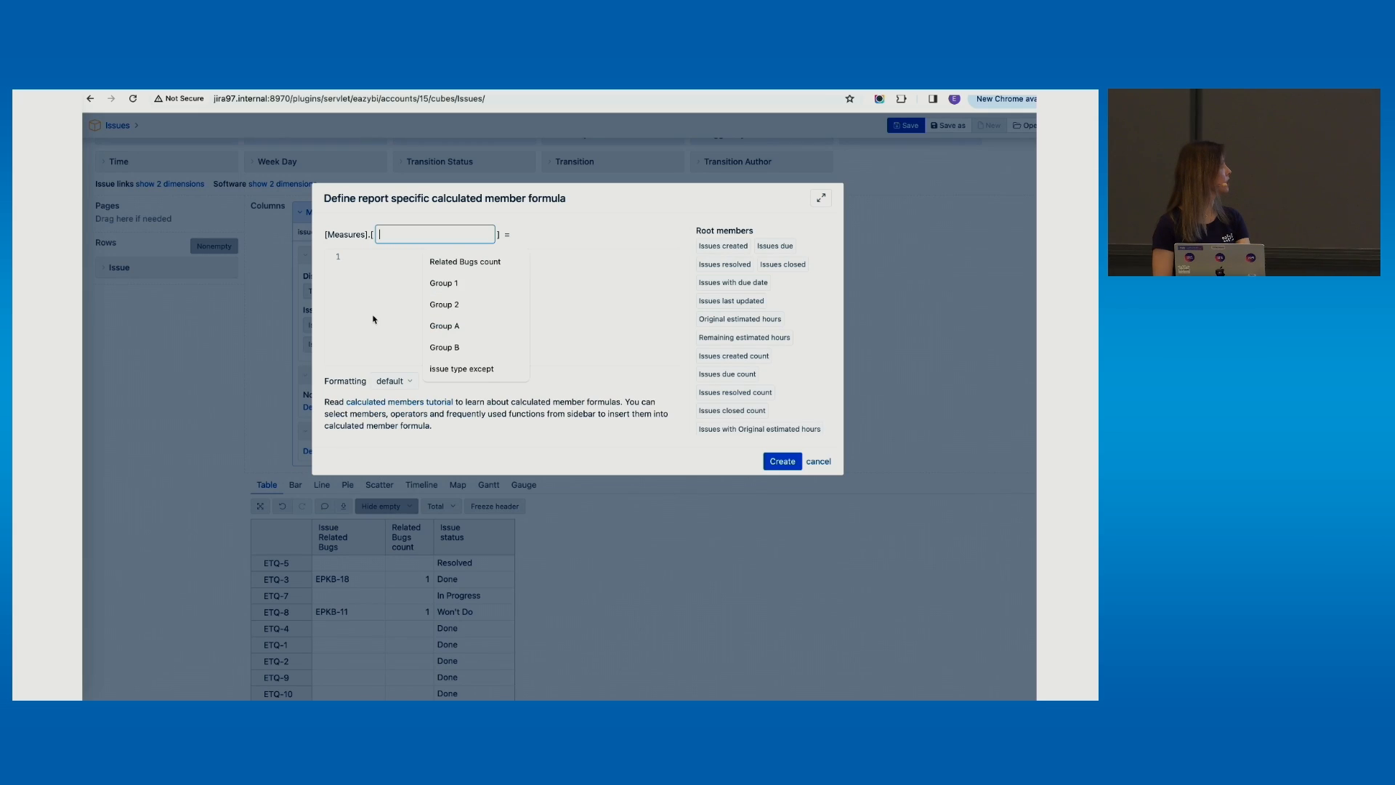
pyautogui.write('Related Bugs ')
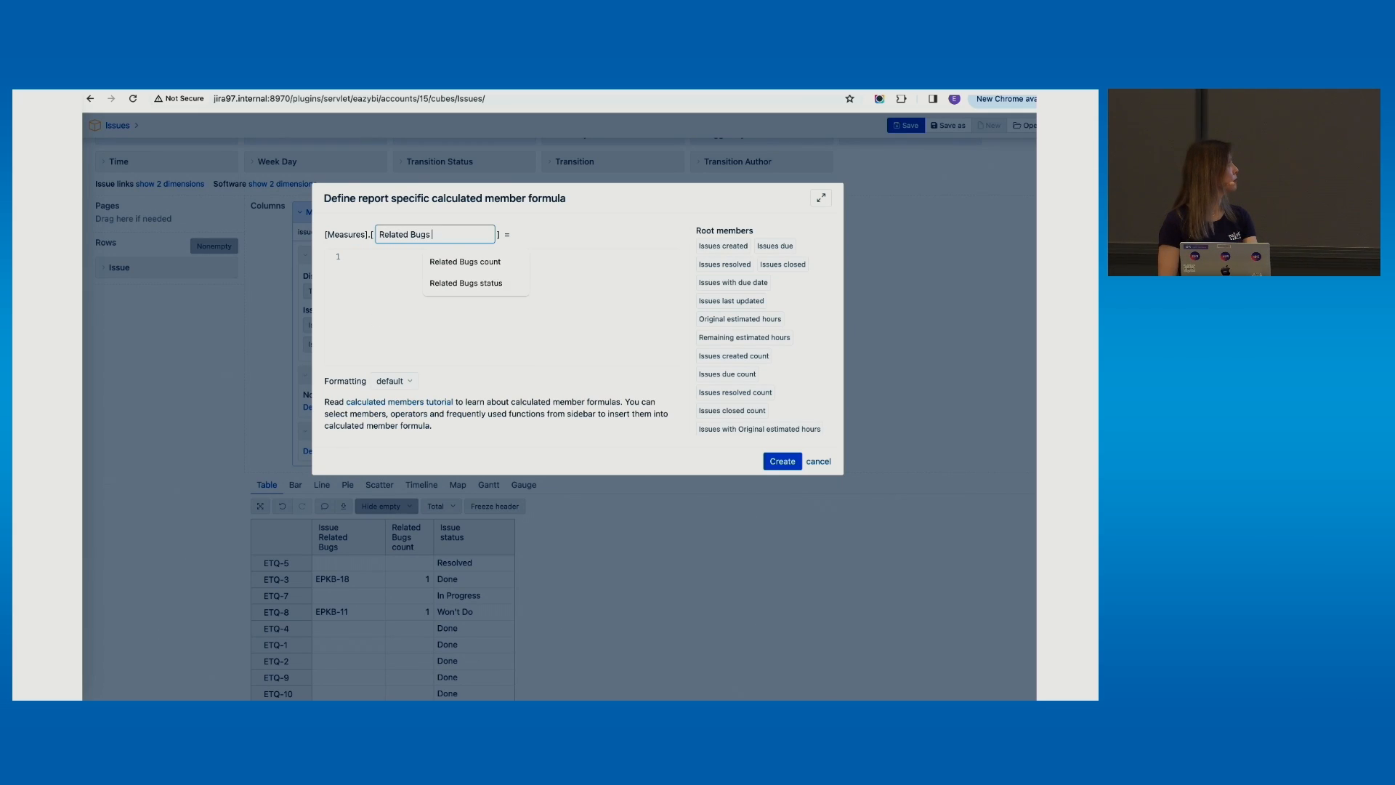
pyautogui.write('Status')
pyautogui.click(393, 294)
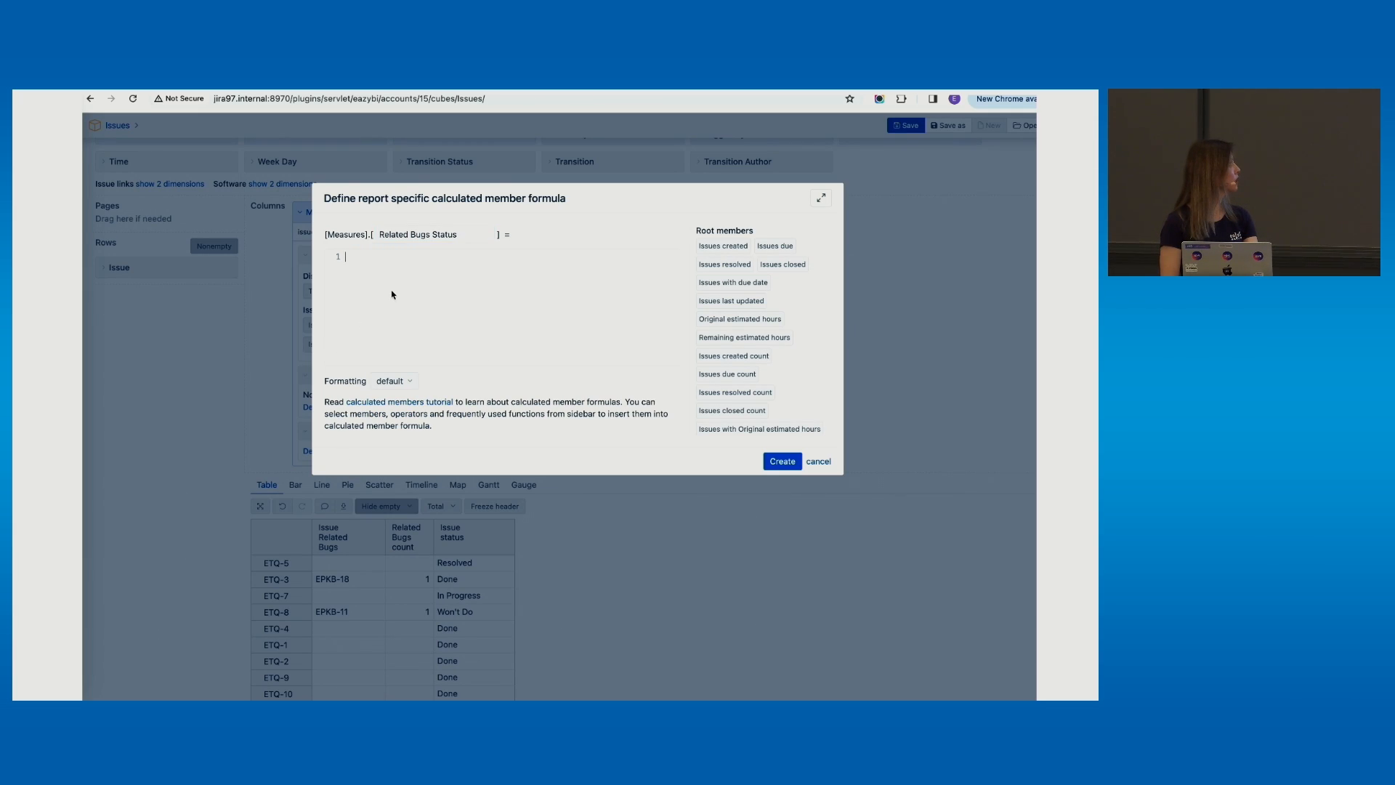
pyautogui.hotkey('ctrl', 'v')
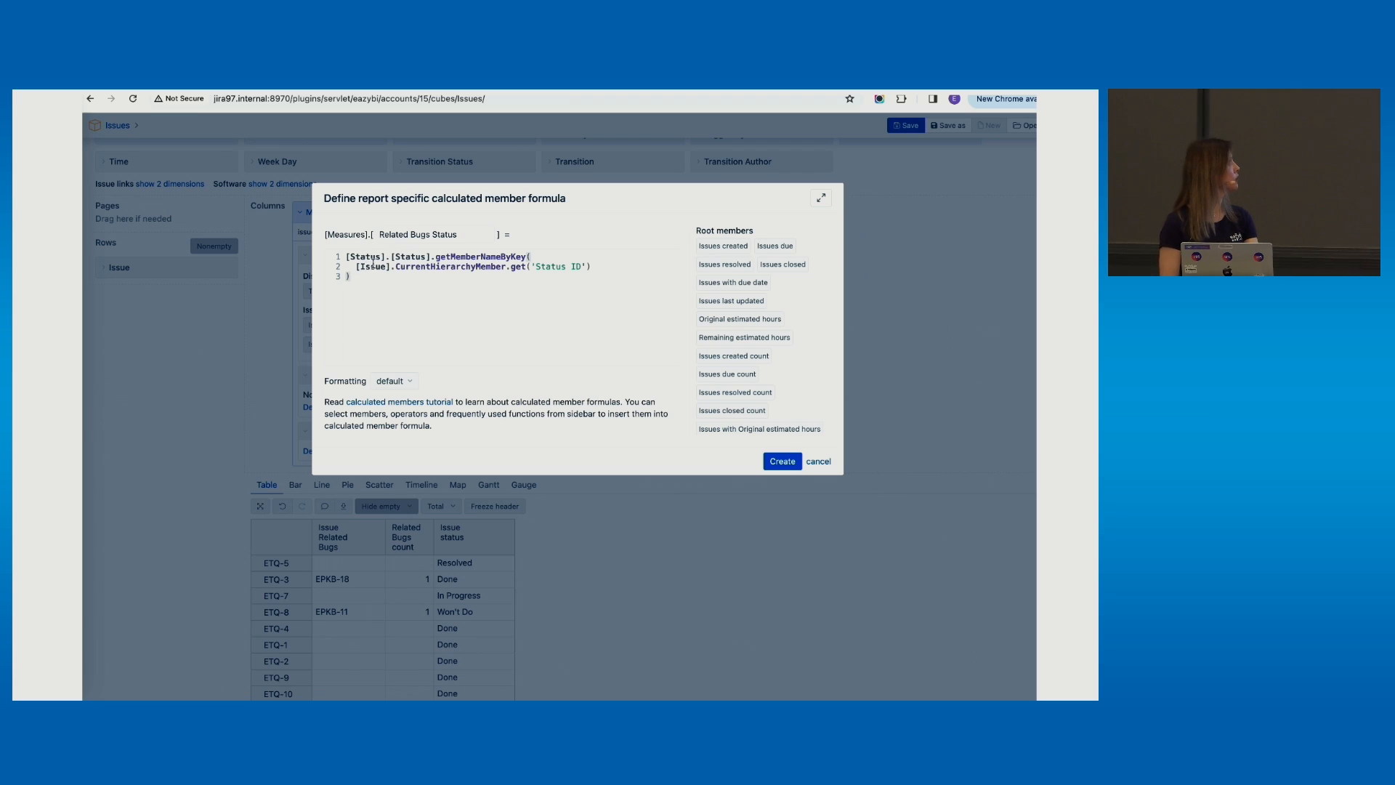
pyautogui.doubleClick(371, 265)
pyautogui.write('Re')
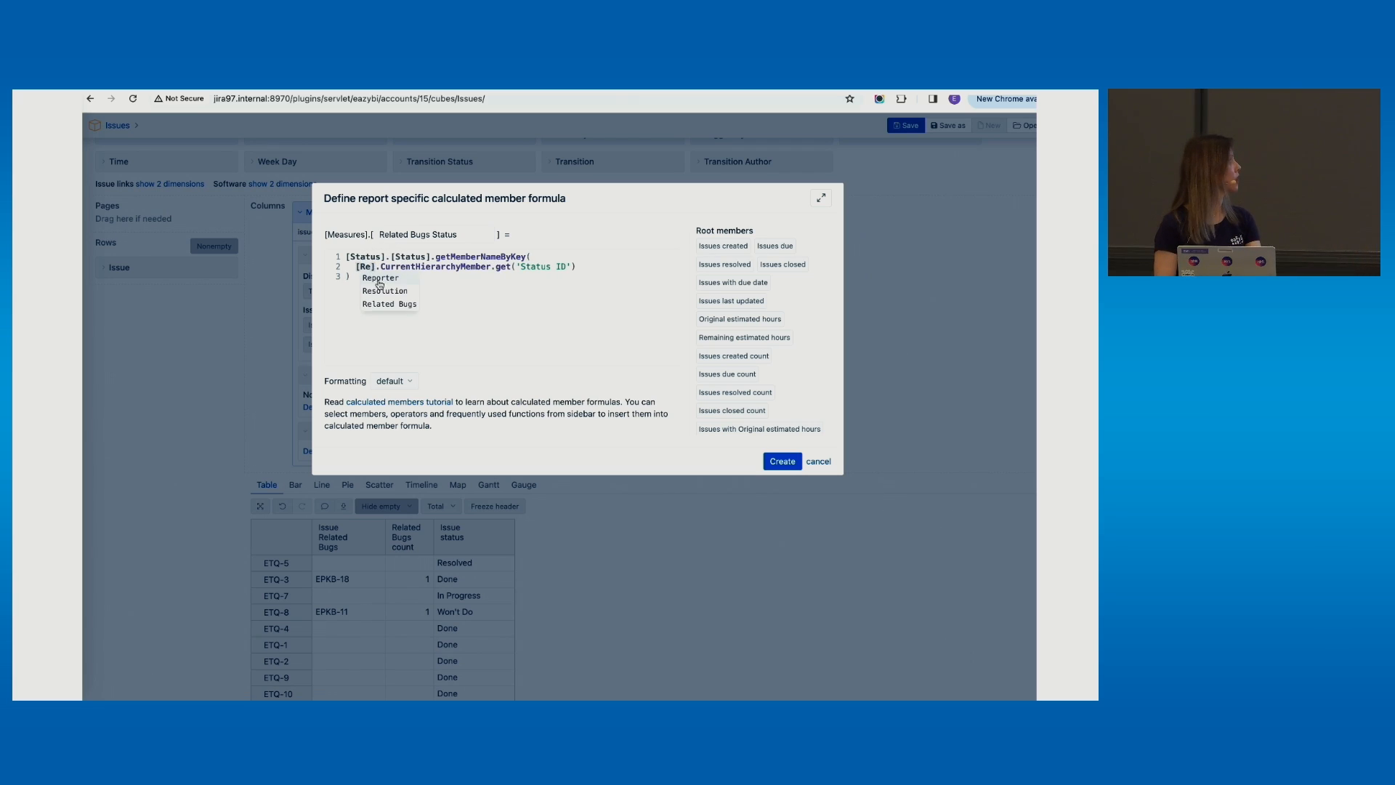
pyautogui.click(389, 303)
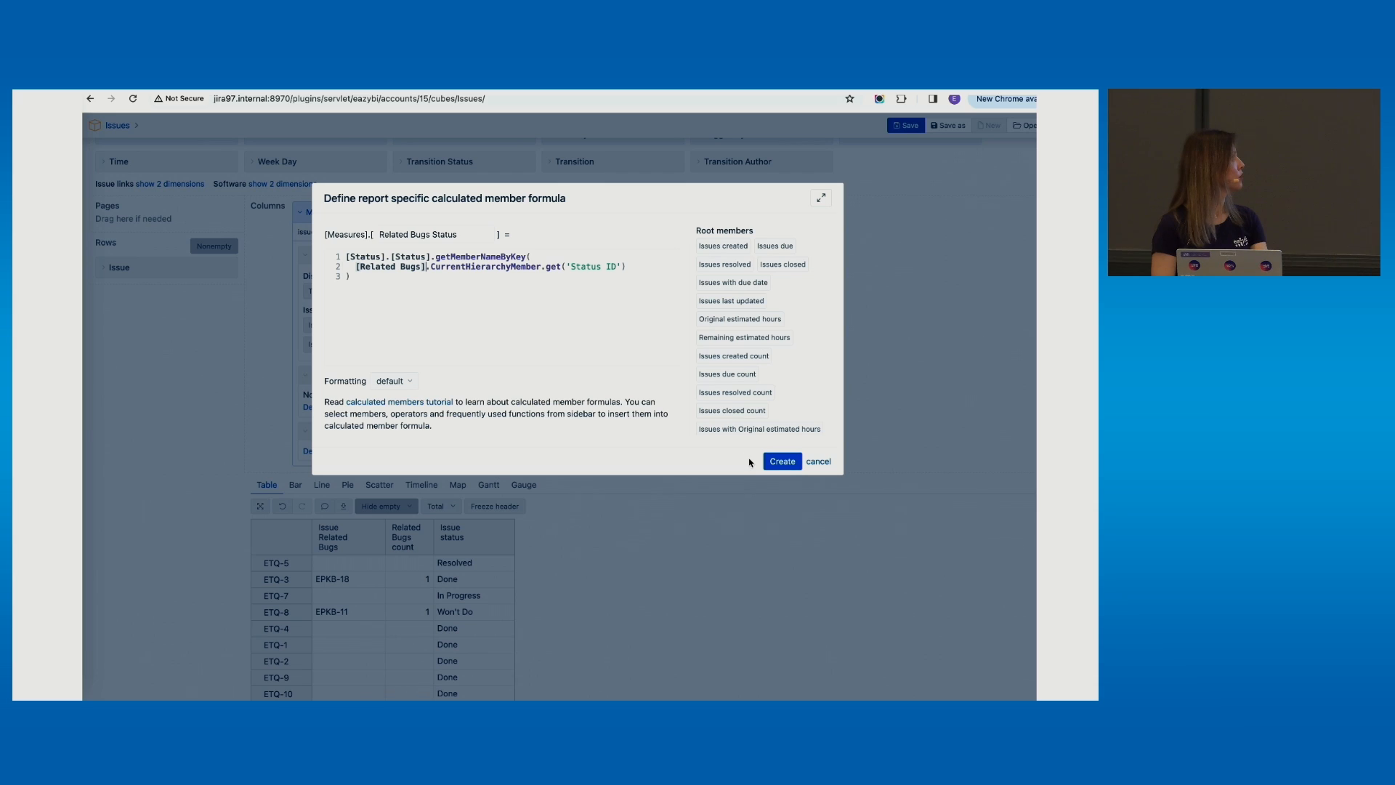
pyautogui.click(783, 460)
# Clear the measure search filter and expand the report-specific measures group
pyautogui.moveTo(344, 232); pyautogui.dragTo(273, 234)
pyautogui.press('BackSpace')
pyautogui.click(350, 308)
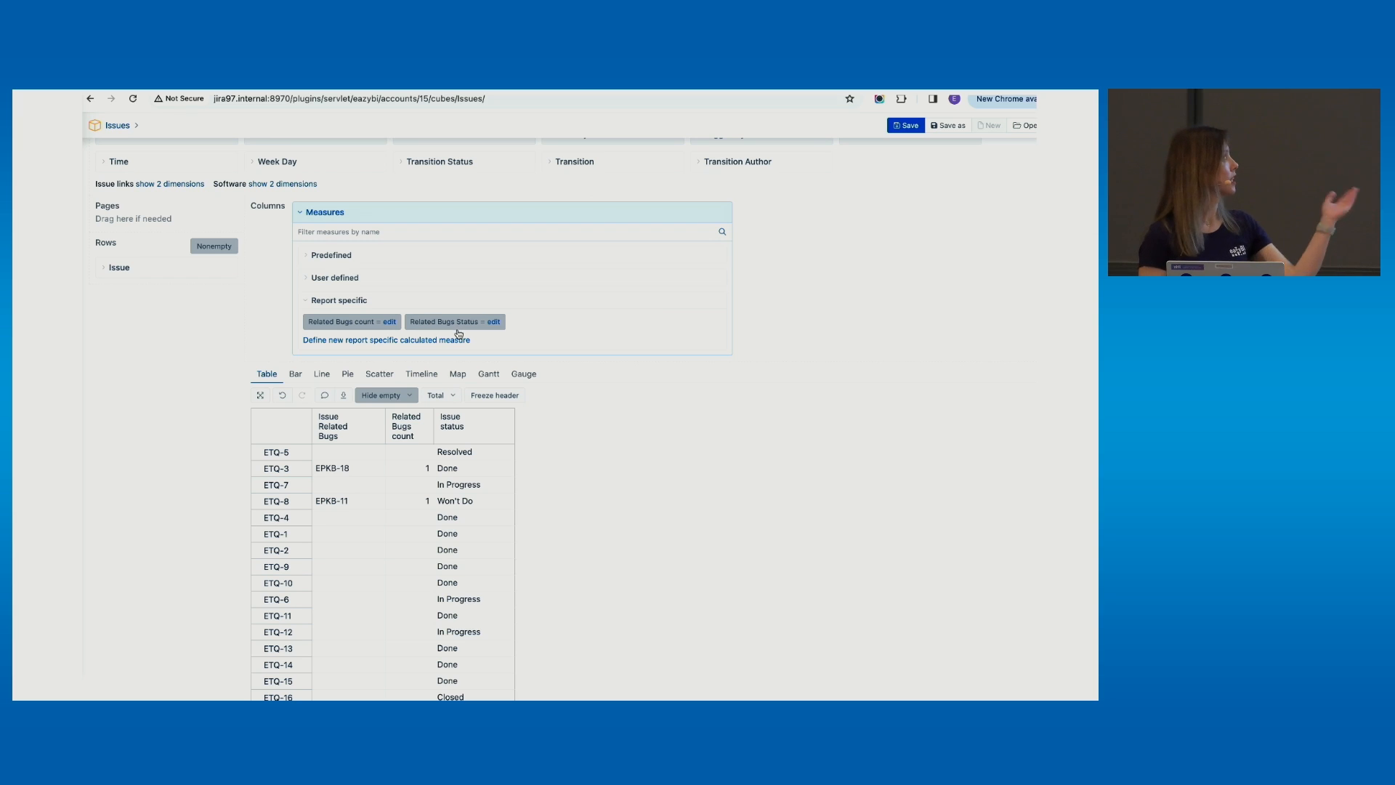
# Add Related Bugs Status as a table column and turn off Hide empty columns
pyautogui.click(399, 396)
pyautogui.click(403, 411)
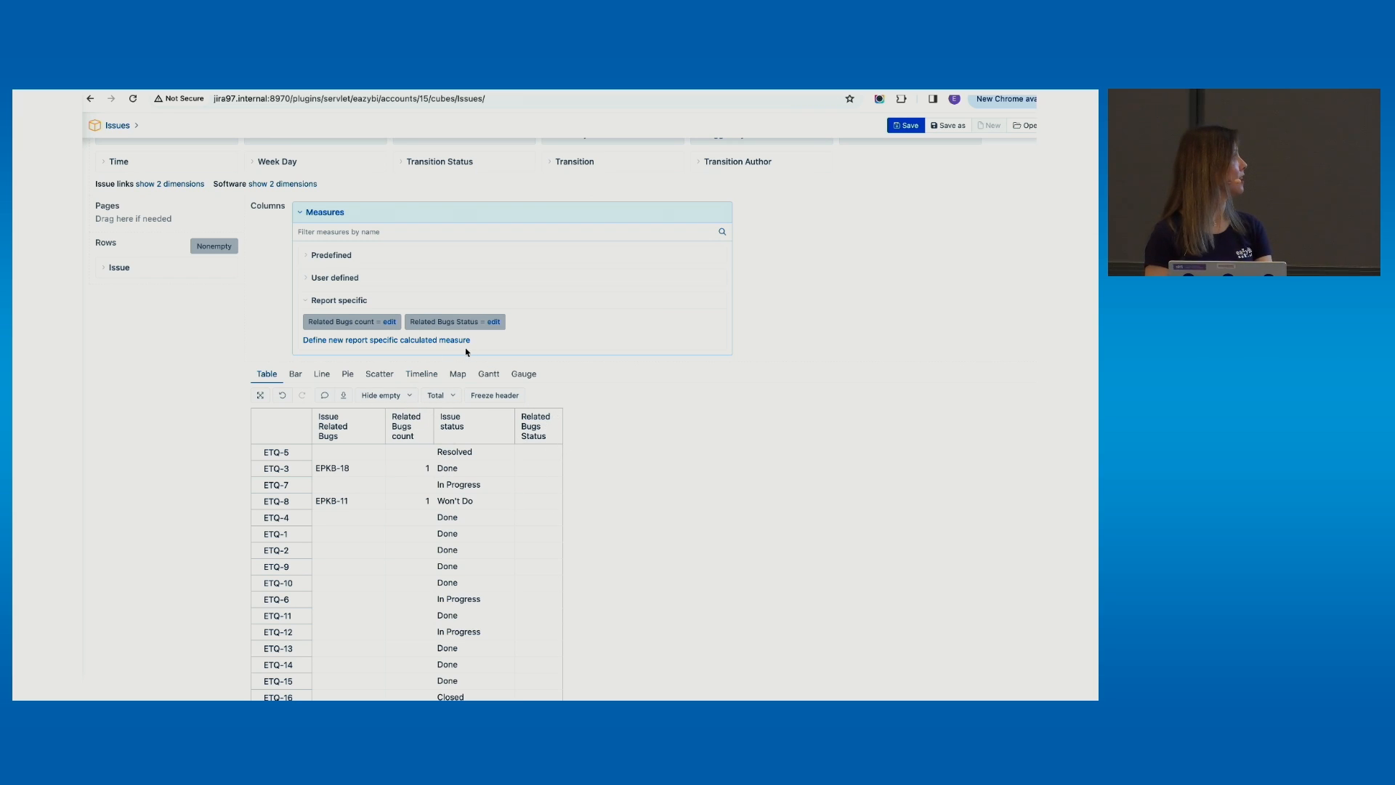
pyautogui.click(345, 213)
pyautogui.scroll(1, 343, 213)
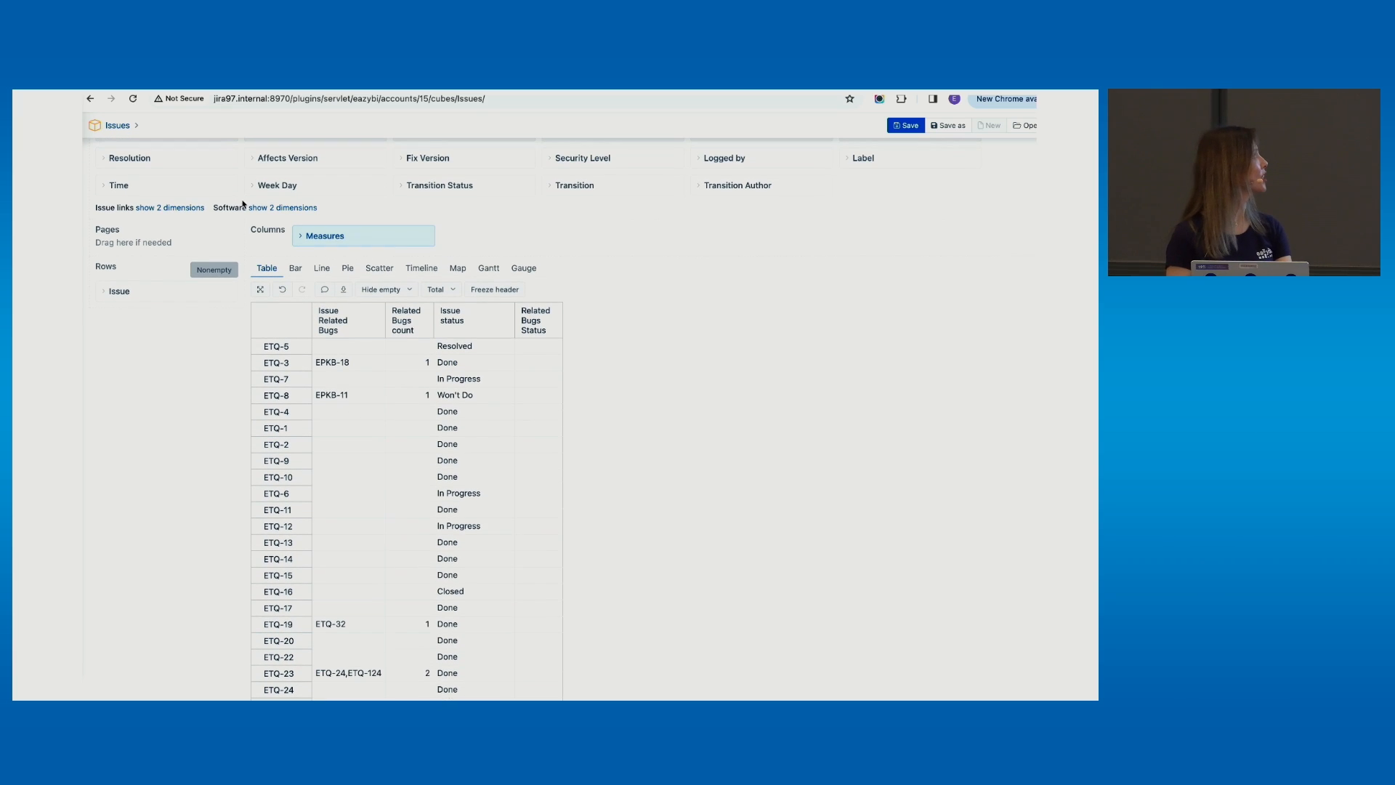
# Nest Related Bugs under Issue in rows at the individual bug level, then advance to the Issue Hierarchies slide
pyautogui.click(171, 209)
pyautogui.moveTo(274, 224); pyautogui.dragTo(143, 376)
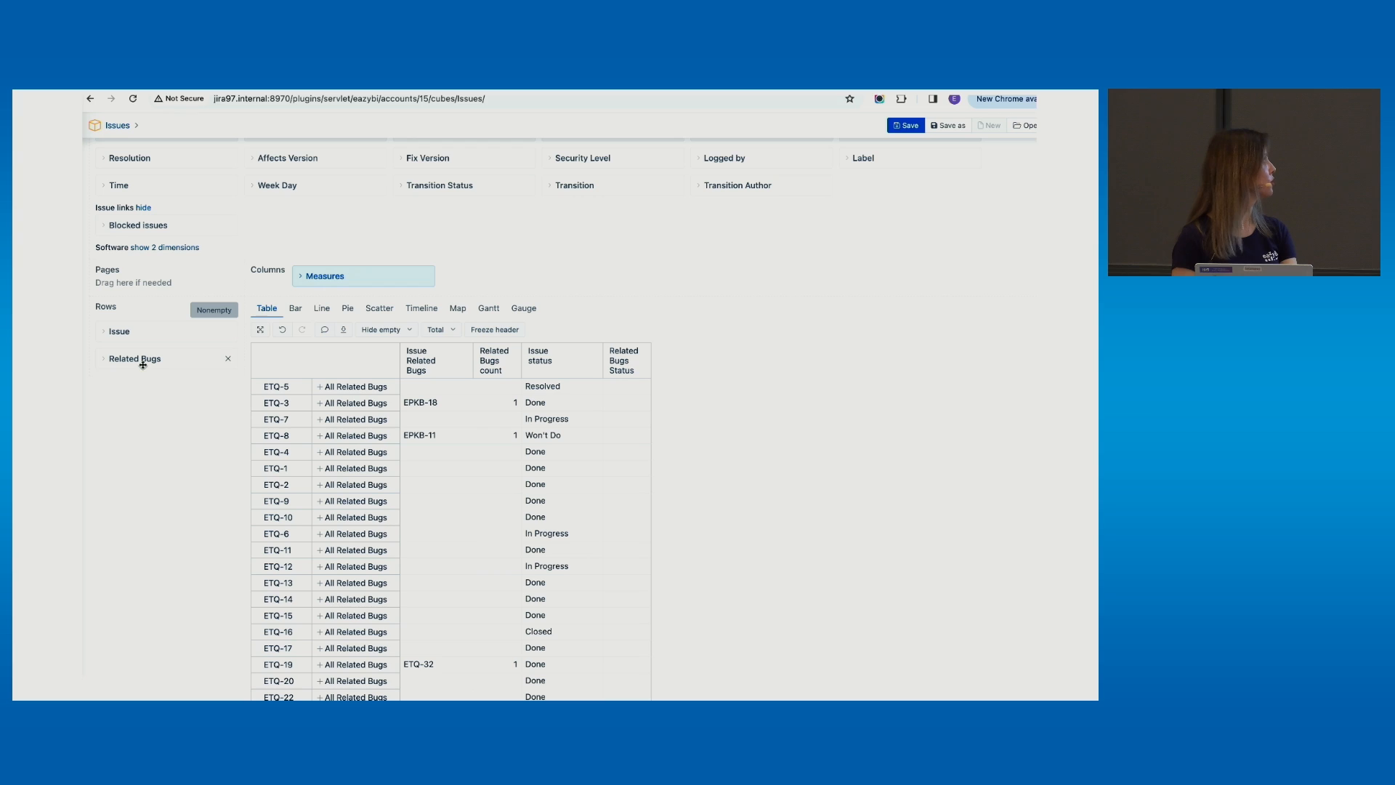
pyautogui.click(143, 359)
pyautogui.click(137, 438)
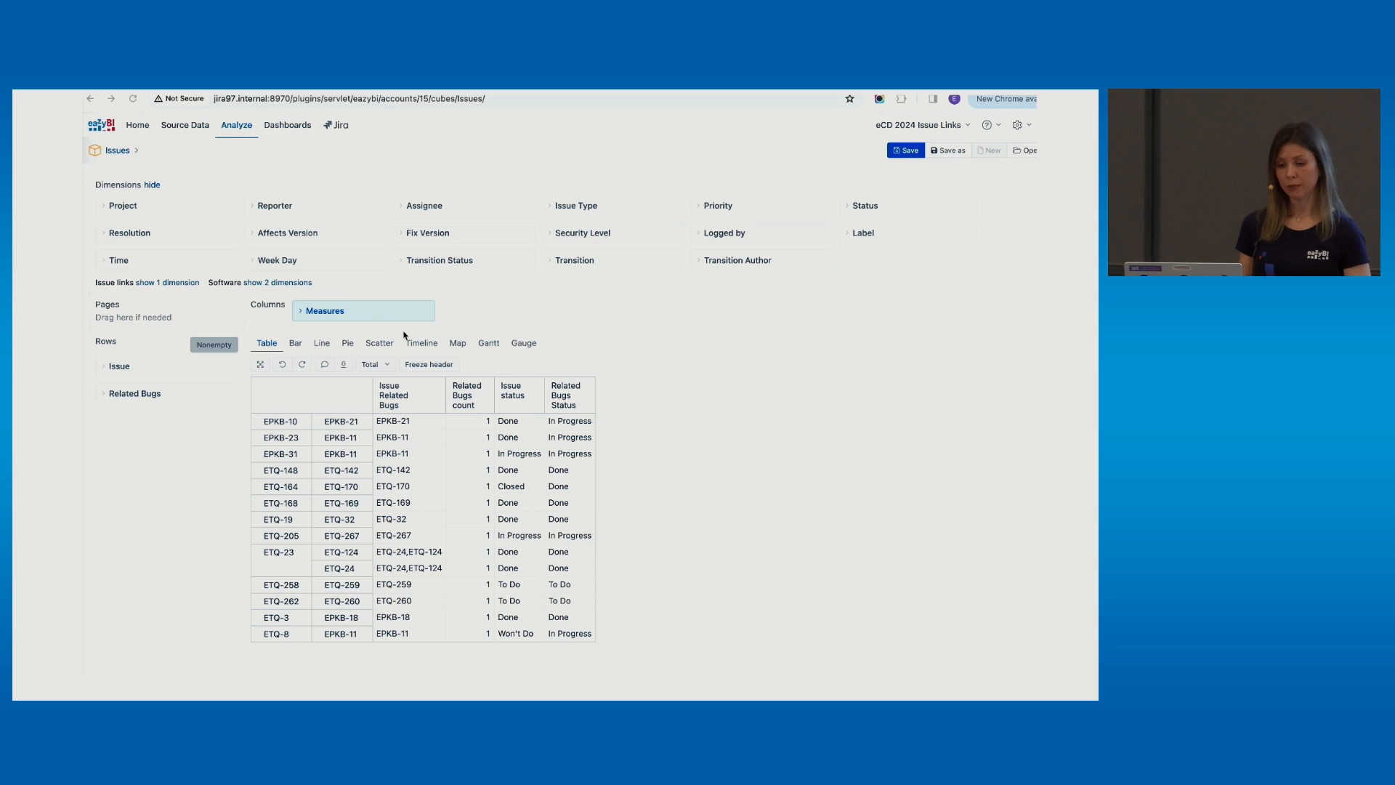
pyautogui.press('Right')
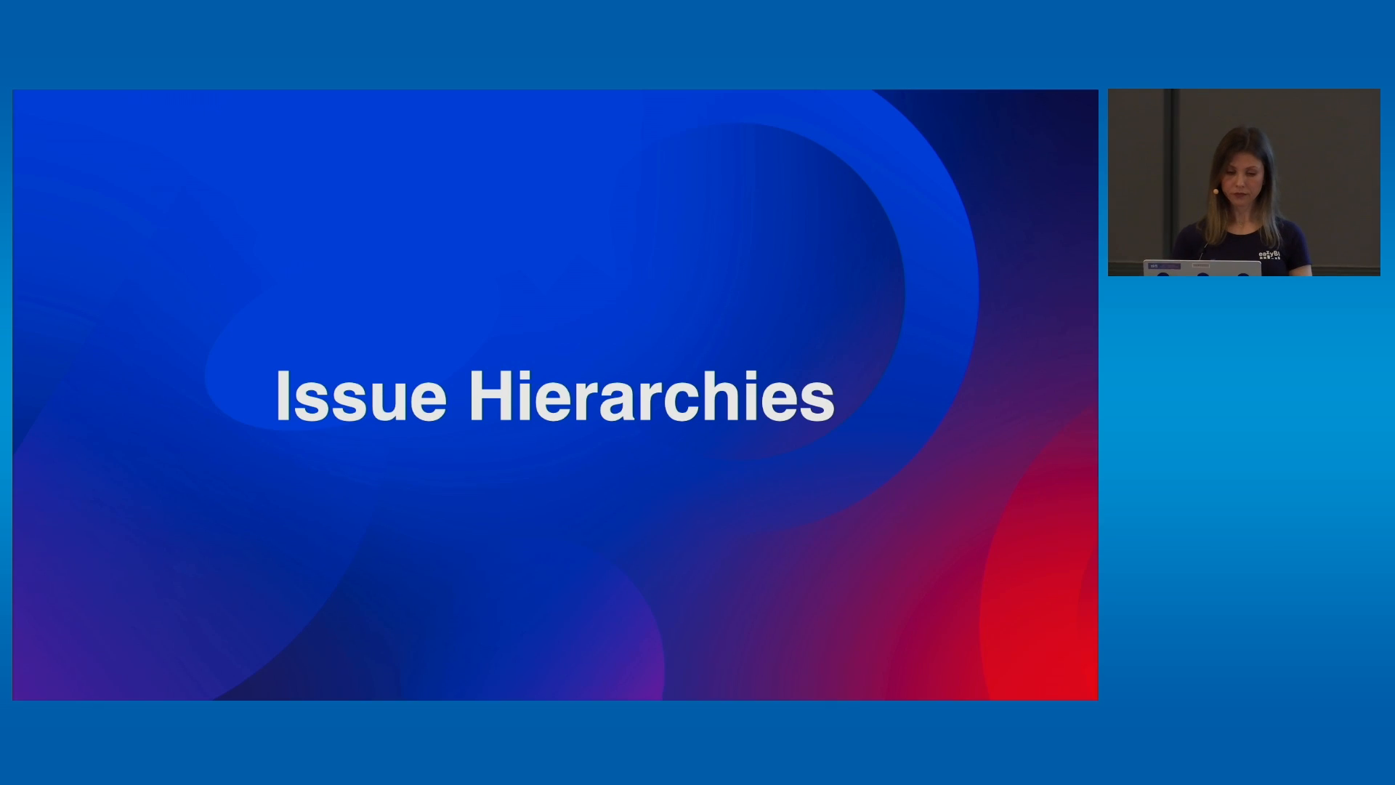